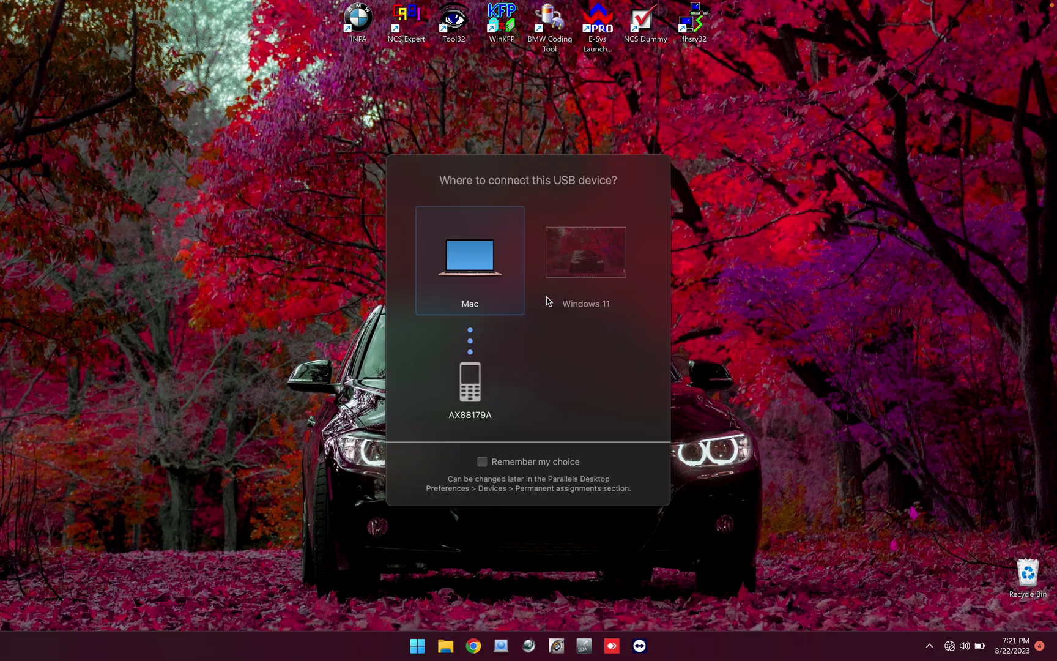
Connect the AX88179A USB device to Windows 11 and open the REMOTE CONNECT TOOLS folder inside Documents\BMW.
click(548, 300)
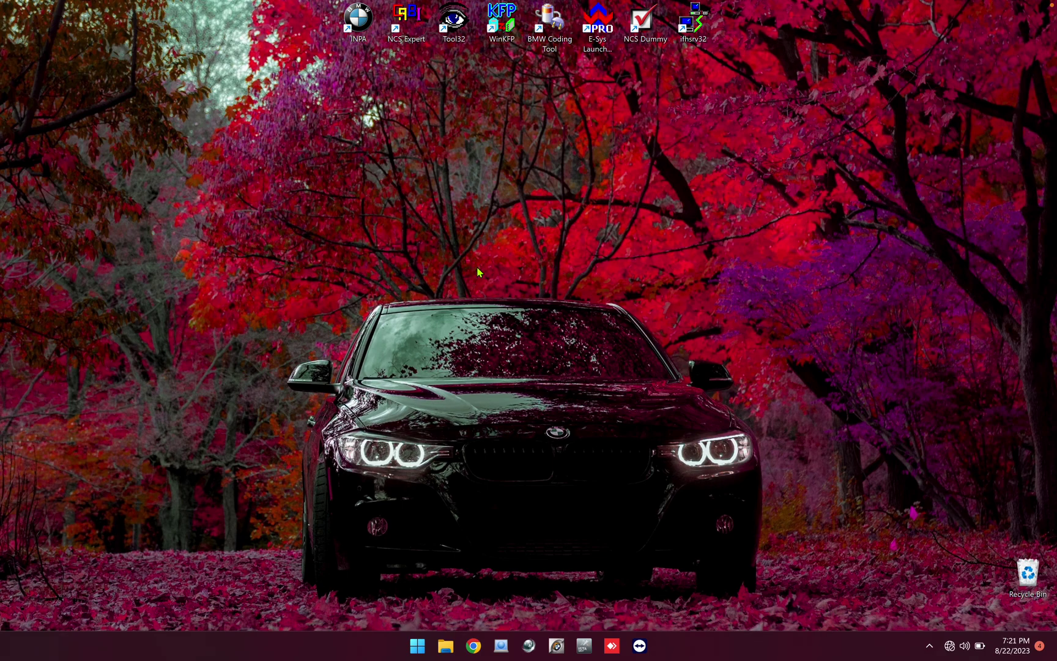
click(445, 646)
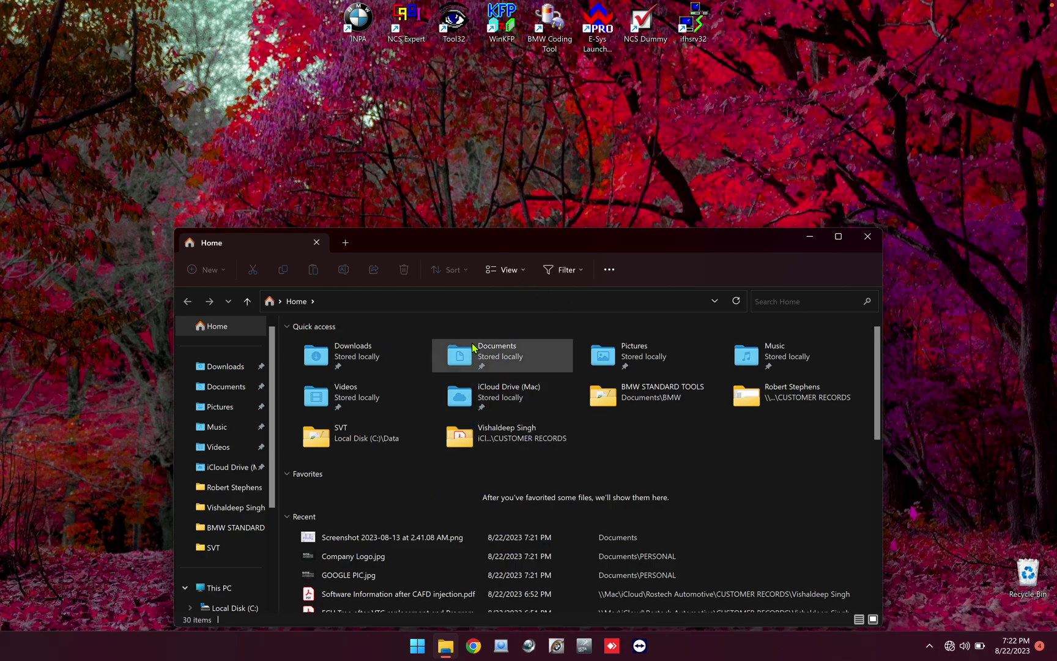
double_click(489, 354)
double_click(321, 346)
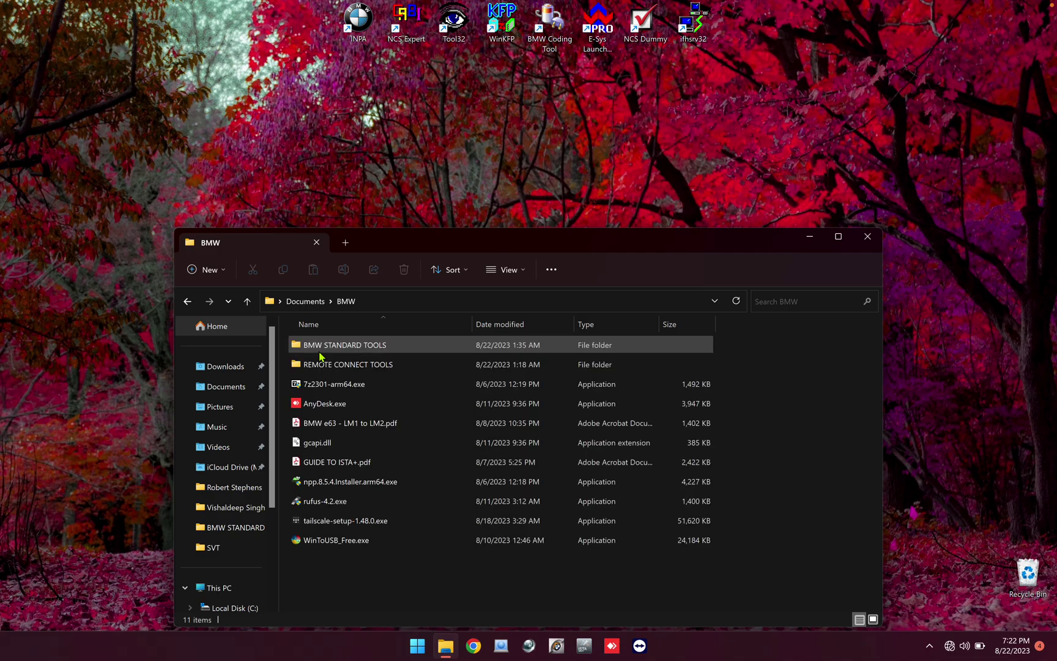
click(345, 384)
double_click(345, 384)
click(566, 572)
double_click(378, 365)
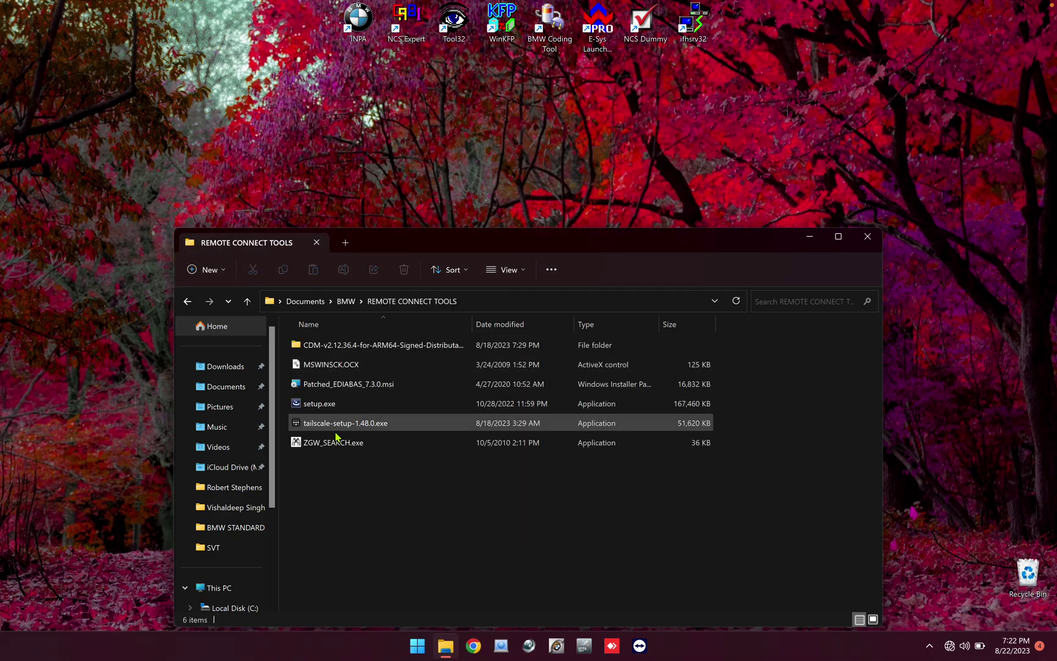
Run ZGW_SEARCH.exe to check that the car's gateway is reachable, and close the tool and its folder.
double_click(334, 444)
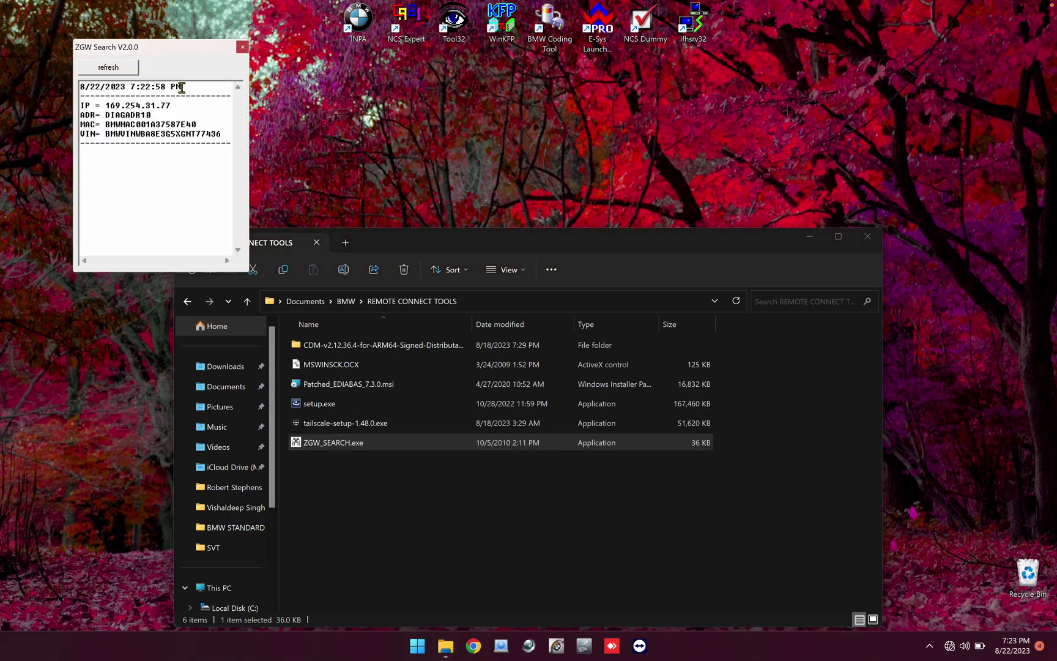
click(243, 47)
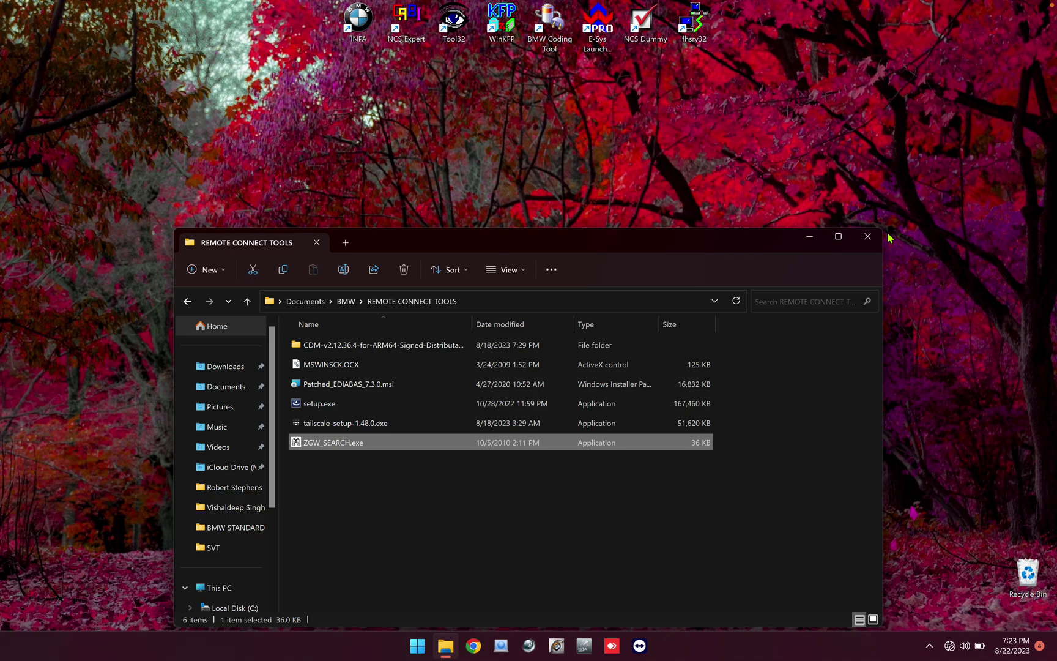
click(868, 237)
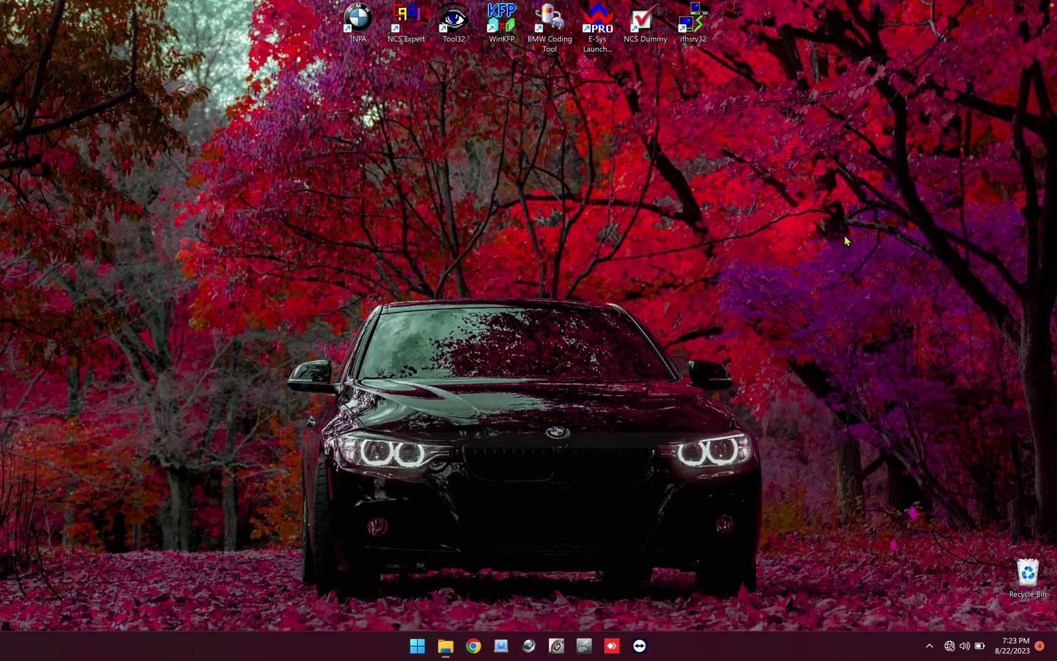
Start ISTA+ and connect to the vehicle through its ENET entry, maximizing the window and dismissing the battery voltage warning.
click(583, 646)
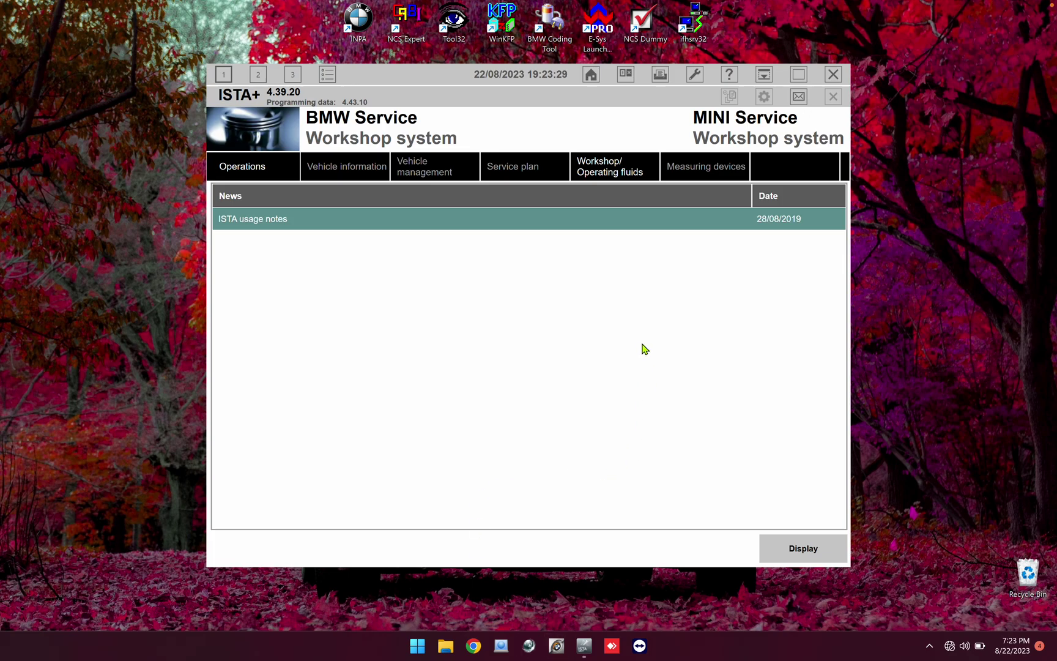
click(628, 72)
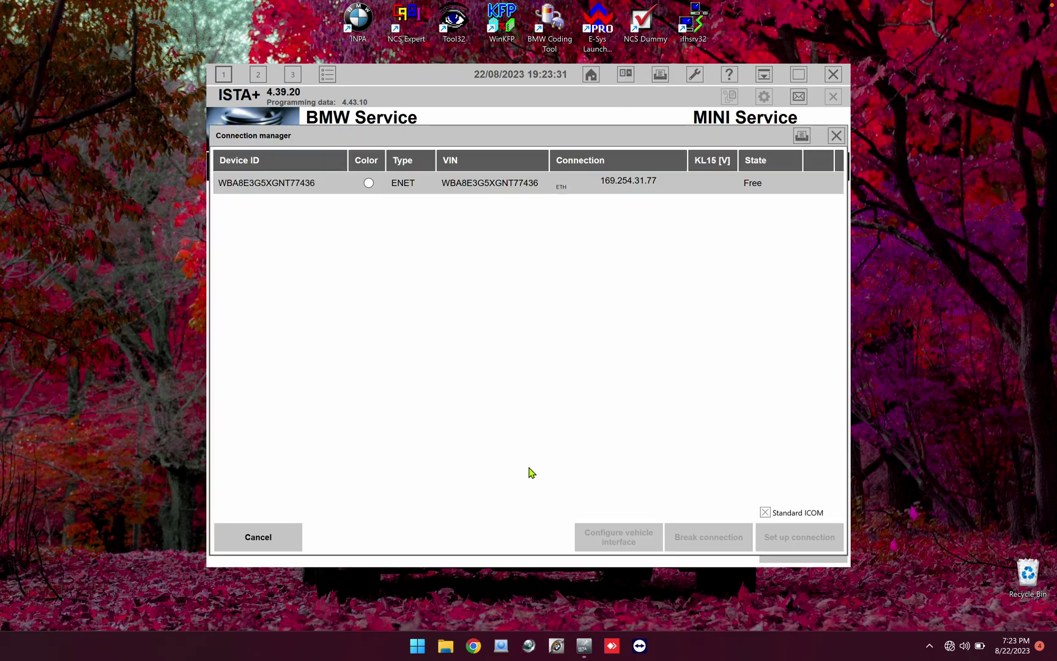
click(530, 183)
double_click(530, 183)
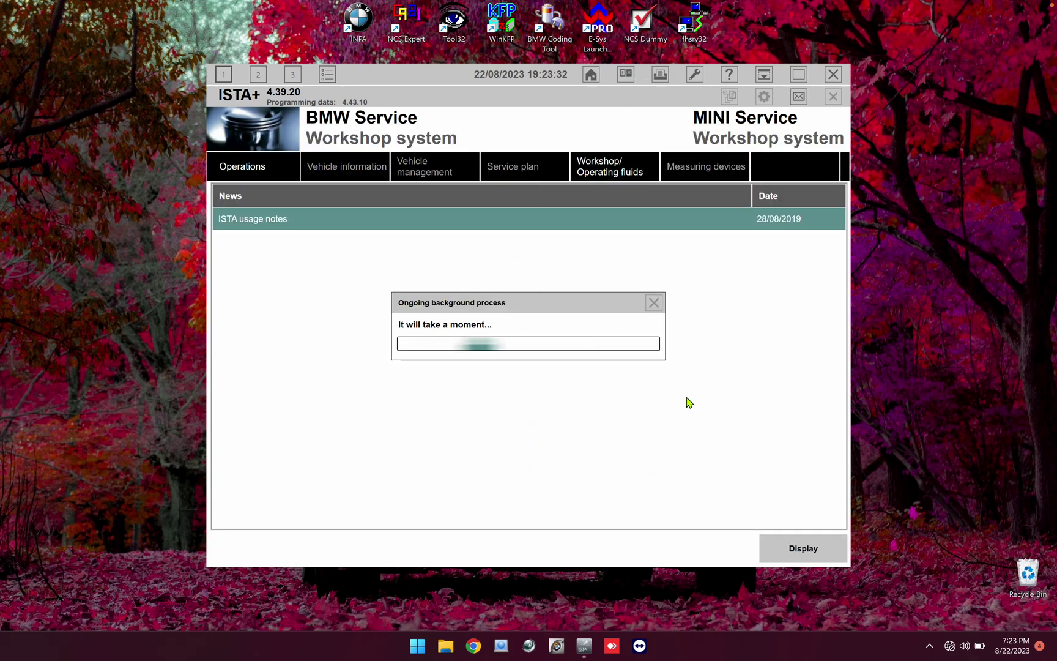
double_click(420, 74)
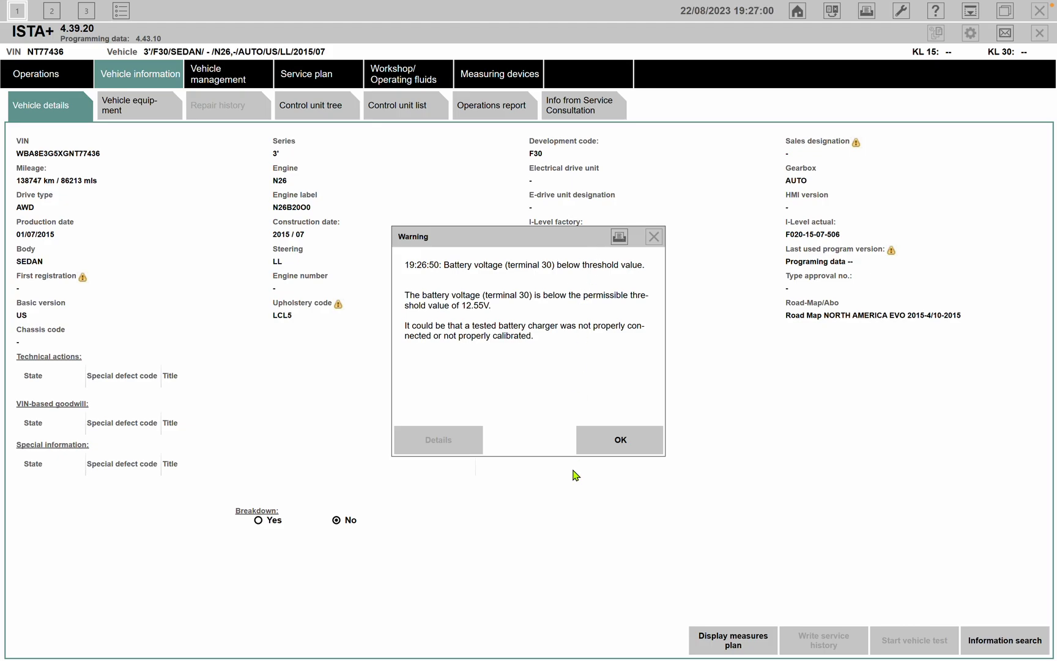
click(605, 441)
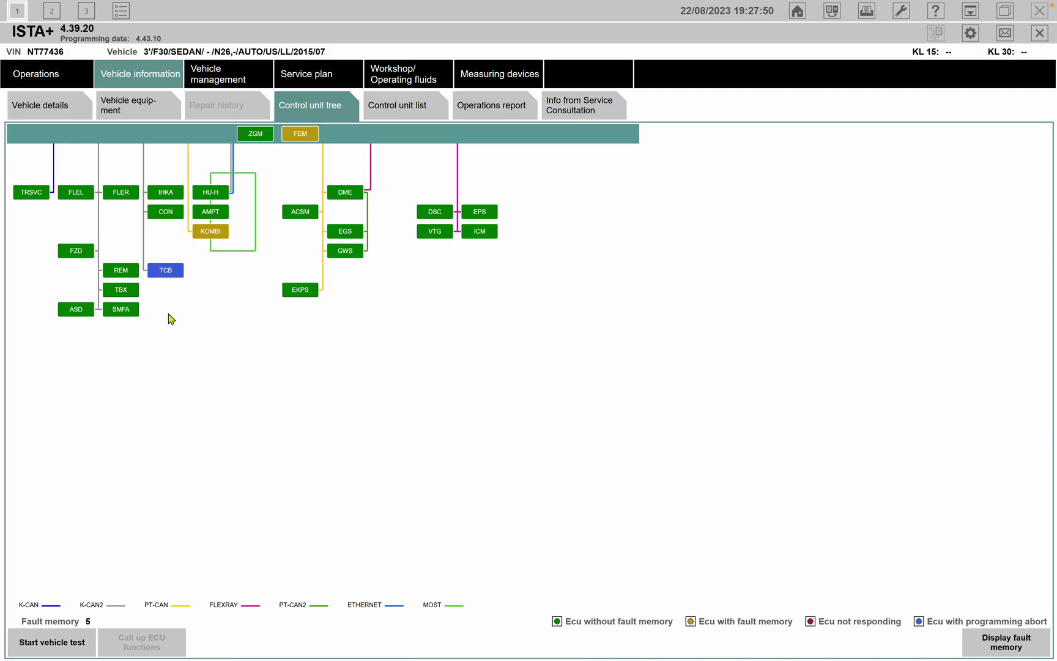
Inspect the details of the TCB, KOMBI and FEM control units in the control unit tree.
mouse_move(174, 274)
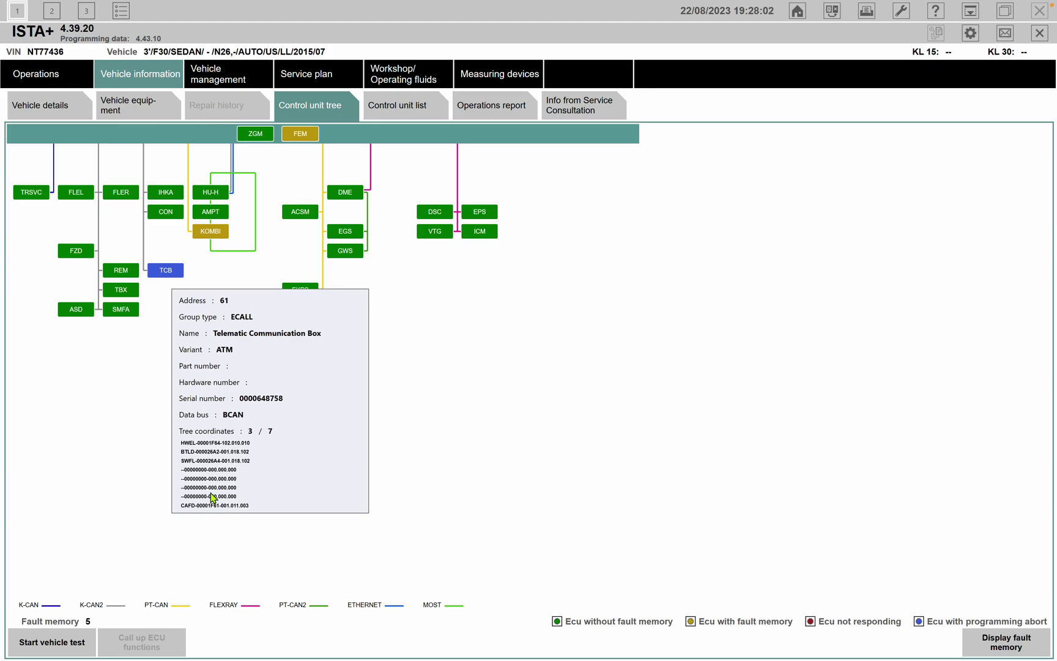
mouse_move(225, 241)
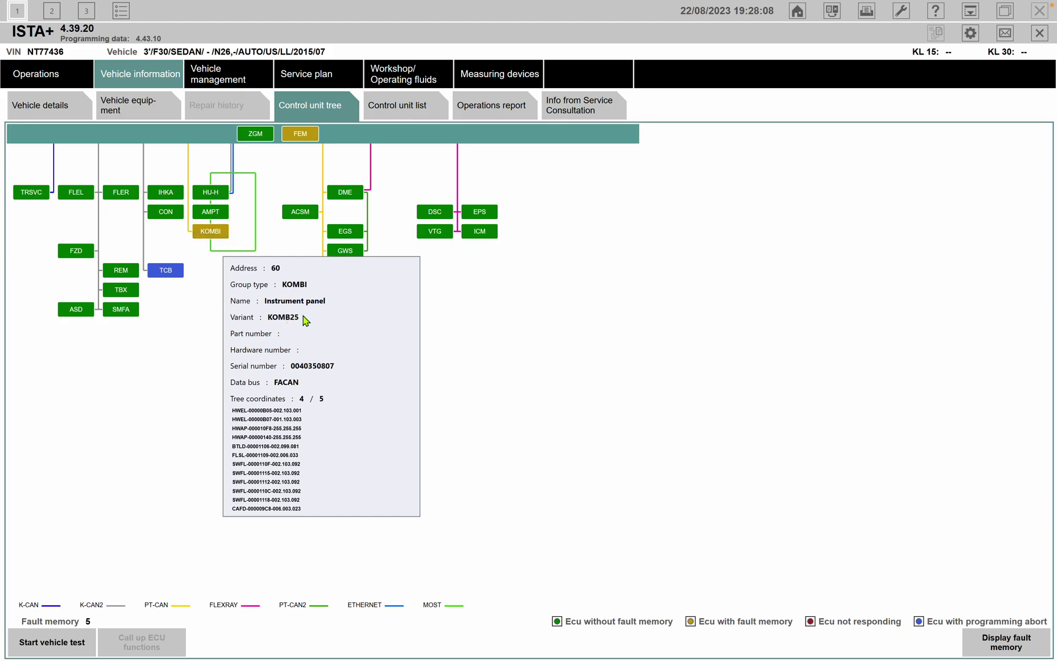
mouse_move(307, 138)
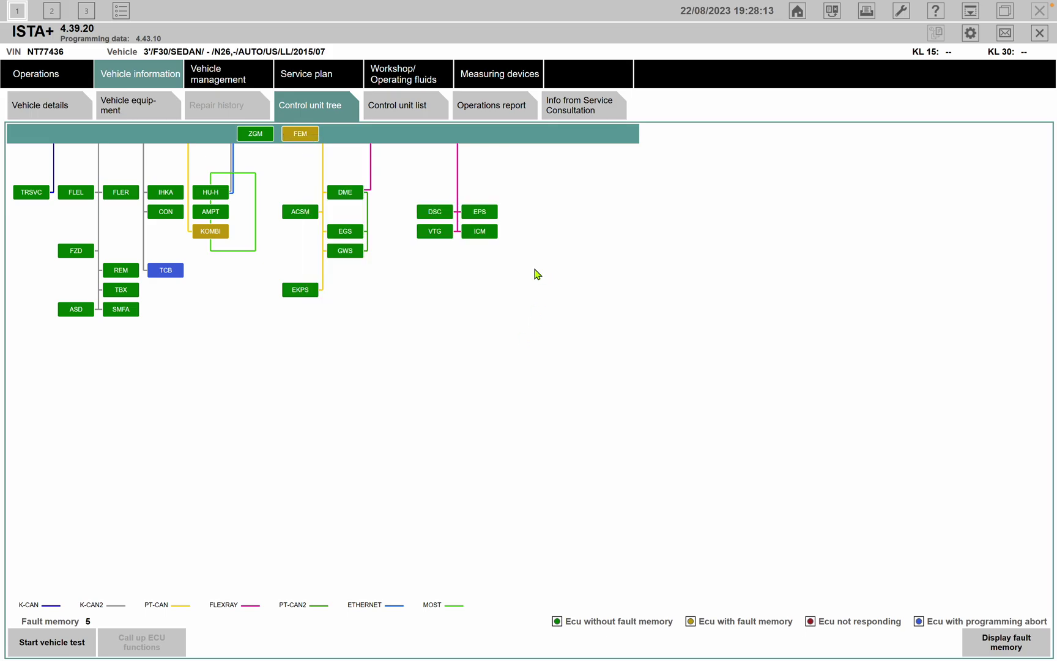
Call up the ECU functions of the VTG transfer box and review its identification and software information.
click(432, 232)
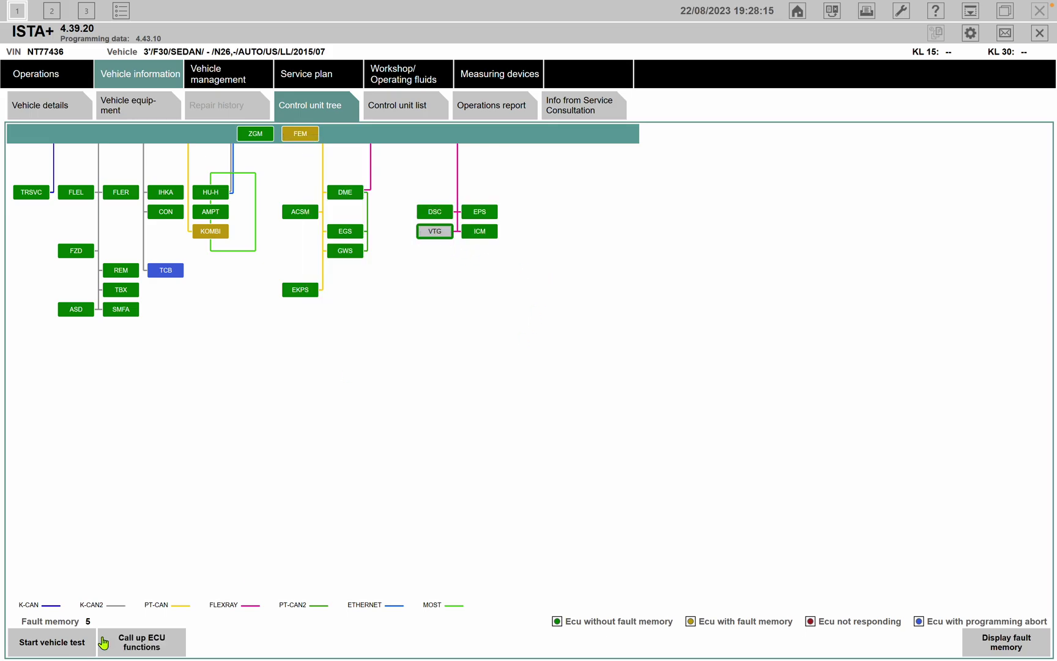
click(125, 649)
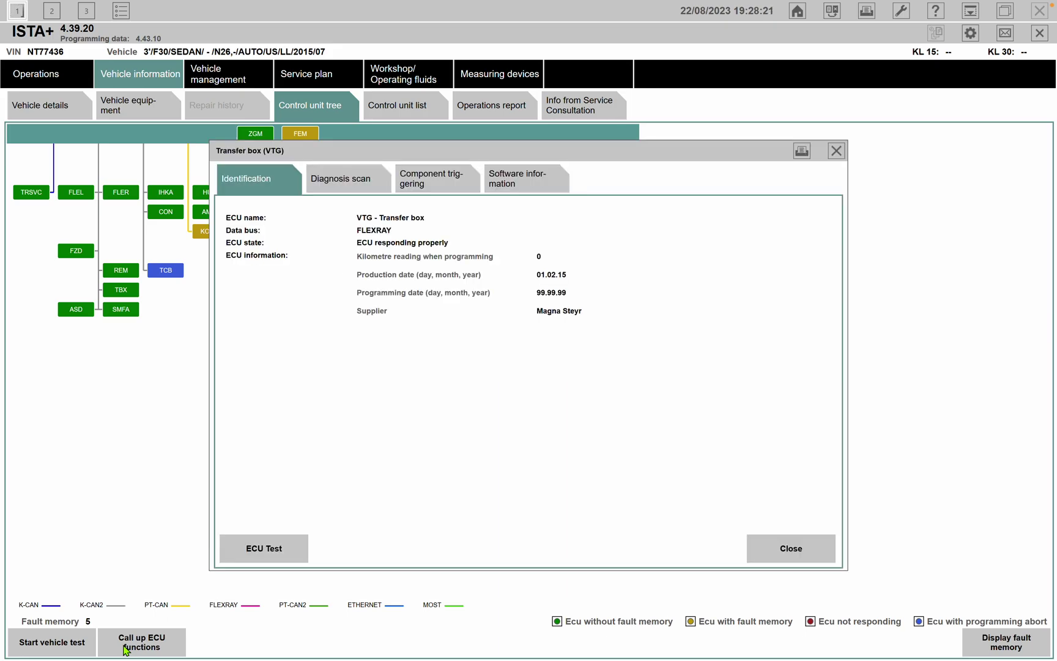
click(509, 184)
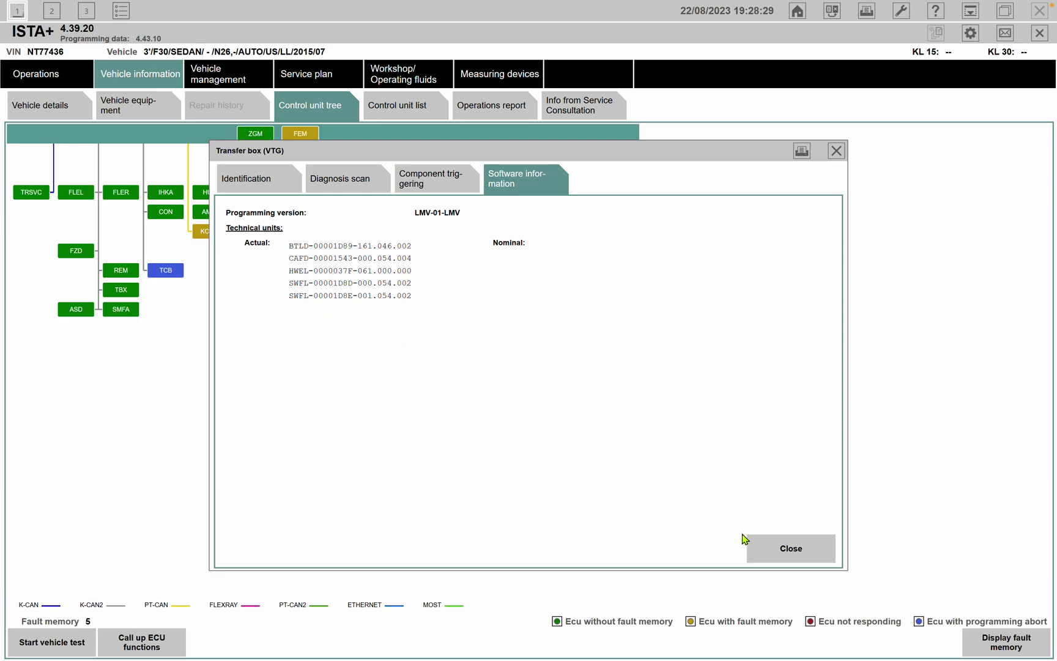
click(792, 560)
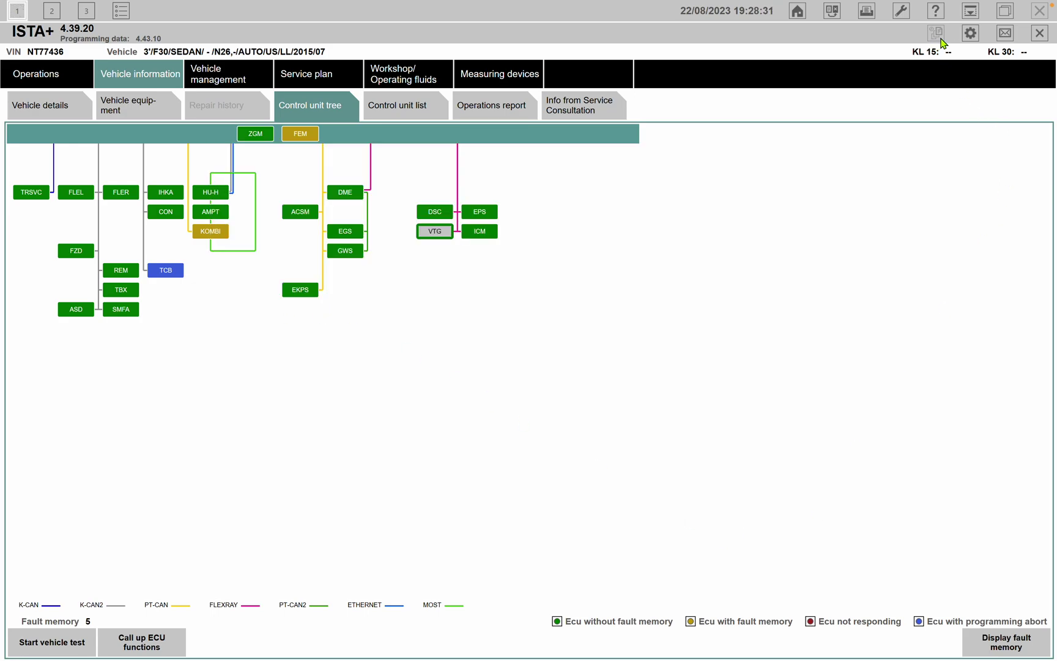
Minimize ISTA+ and open the customer's folder under Rostech Automotive\CUSTOMER RECORDS on iCloud Drive in File Explorer.
click(971, 11)
click(446, 645)
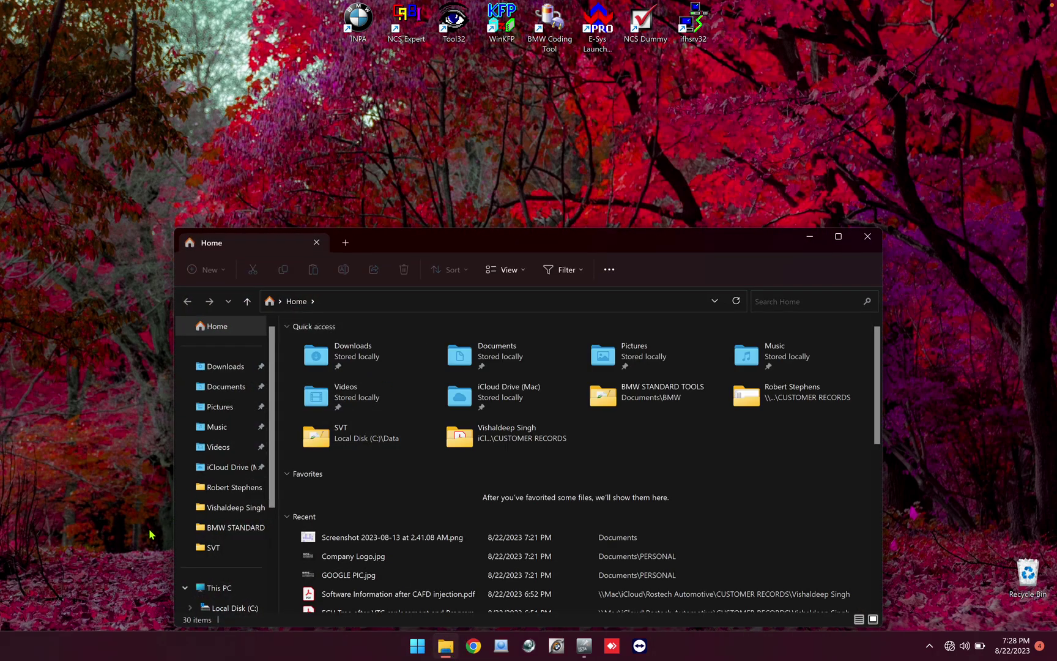
click(244, 468)
double_click(341, 507)
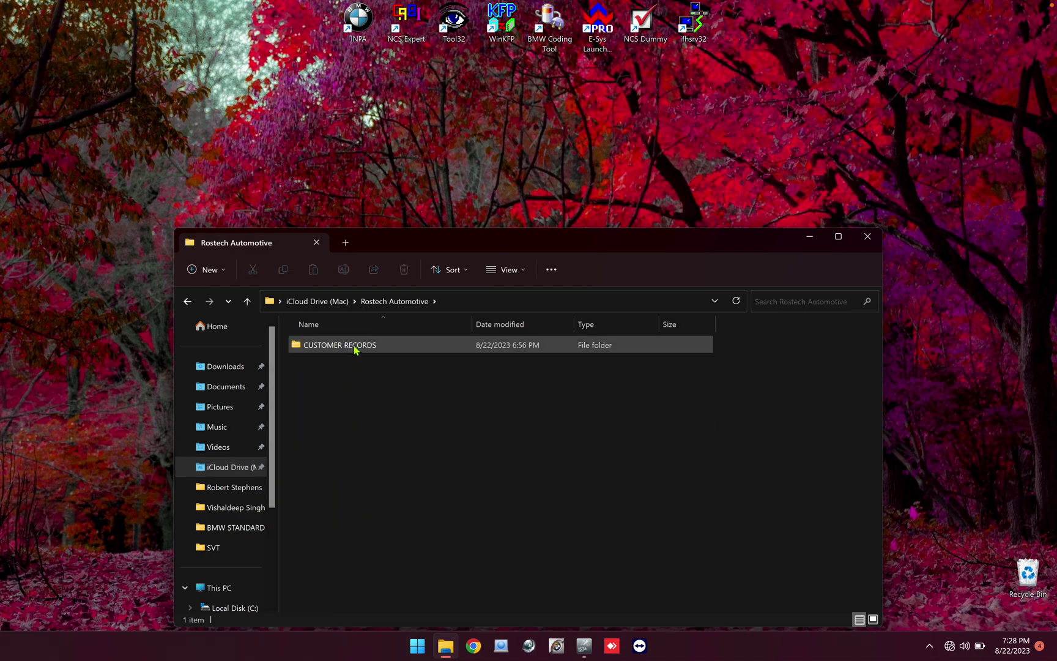
double_click(355, 347)
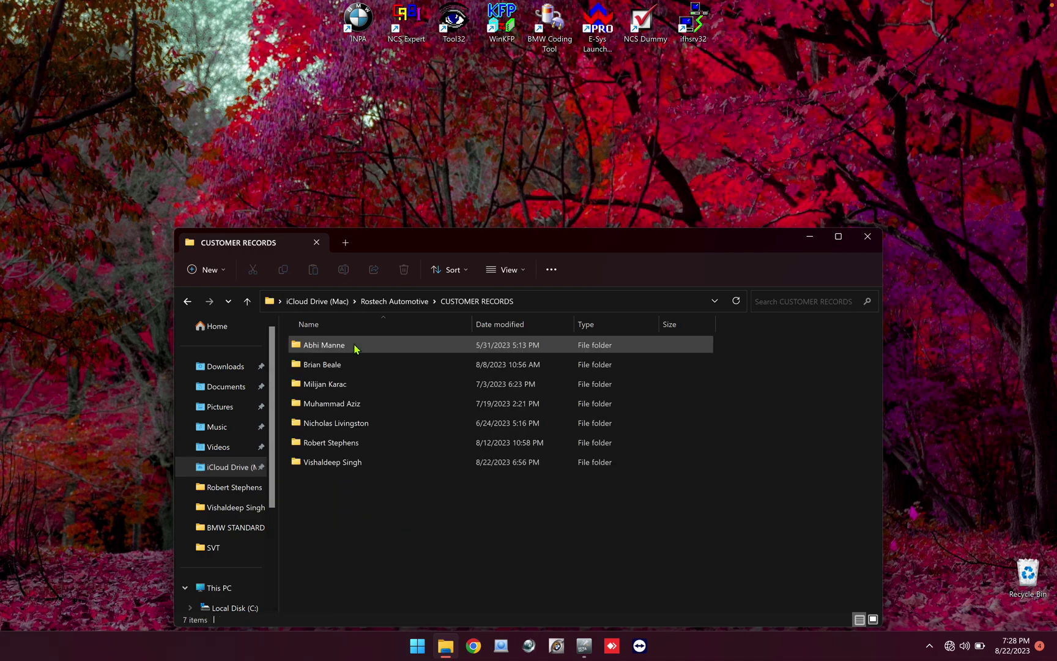
double_click(342, 464)
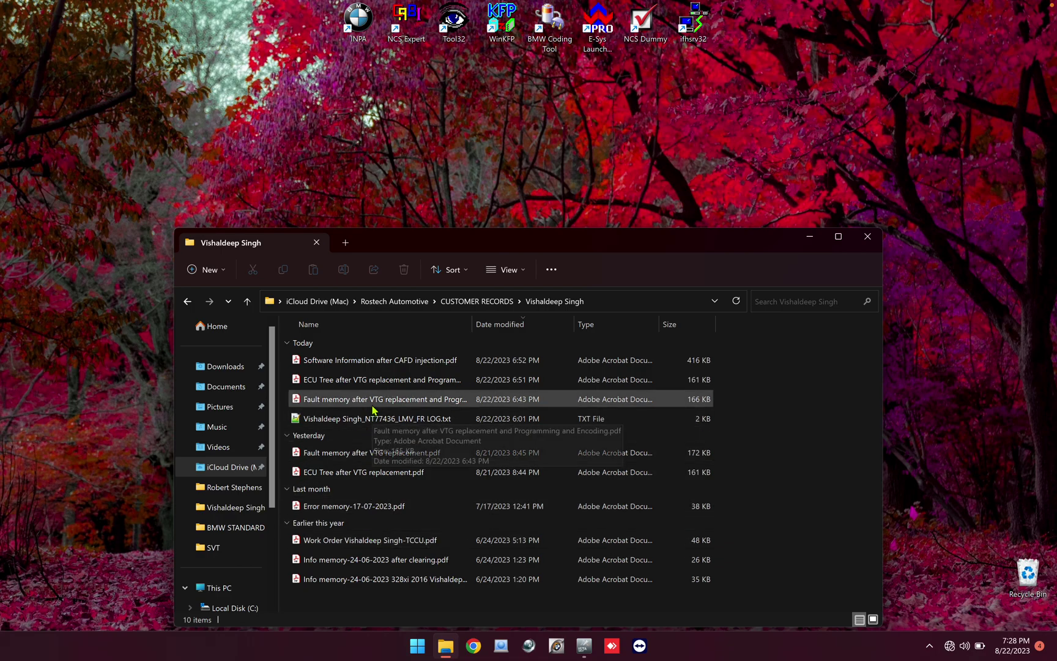
View "ECU Tree after VTG replacement.pdf" to examine the earlier control unit states, and close it.
double_click(352, 472)
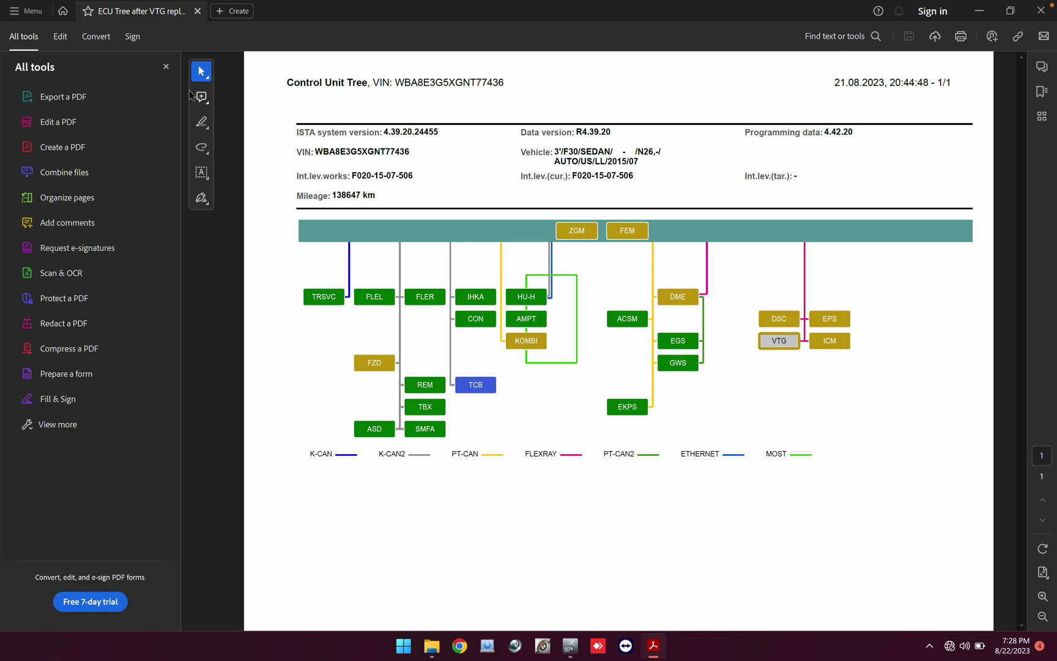
click(166, 67)
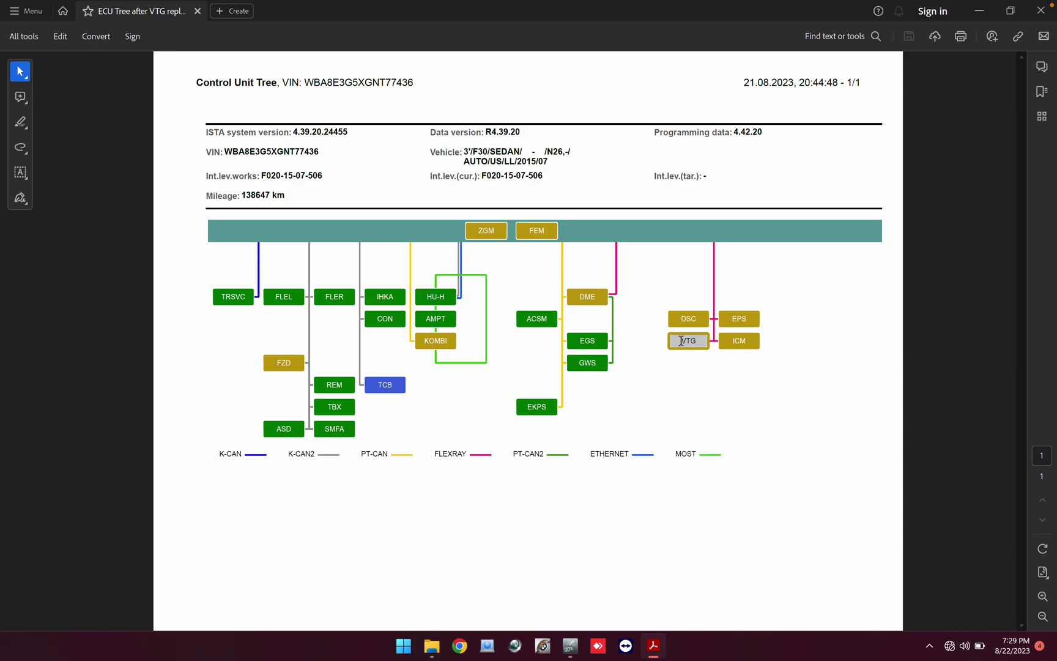
click(1041, 11)
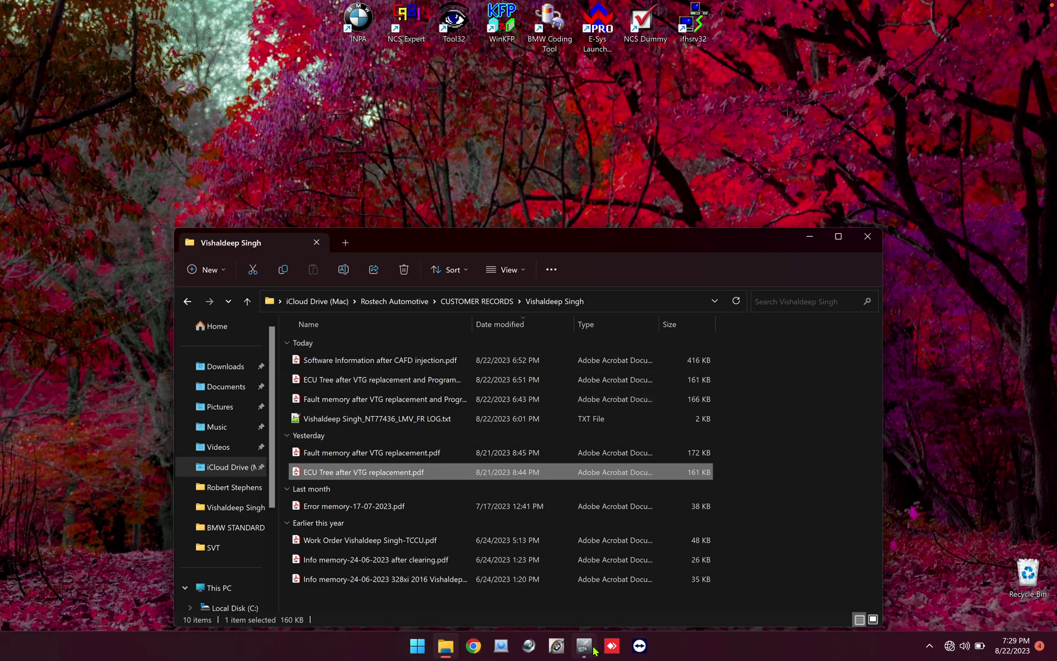
Switch back to ISTA+ and review the fault memory entries 804103, B7F318, B7F33C and E114CA.
click(584, 648)
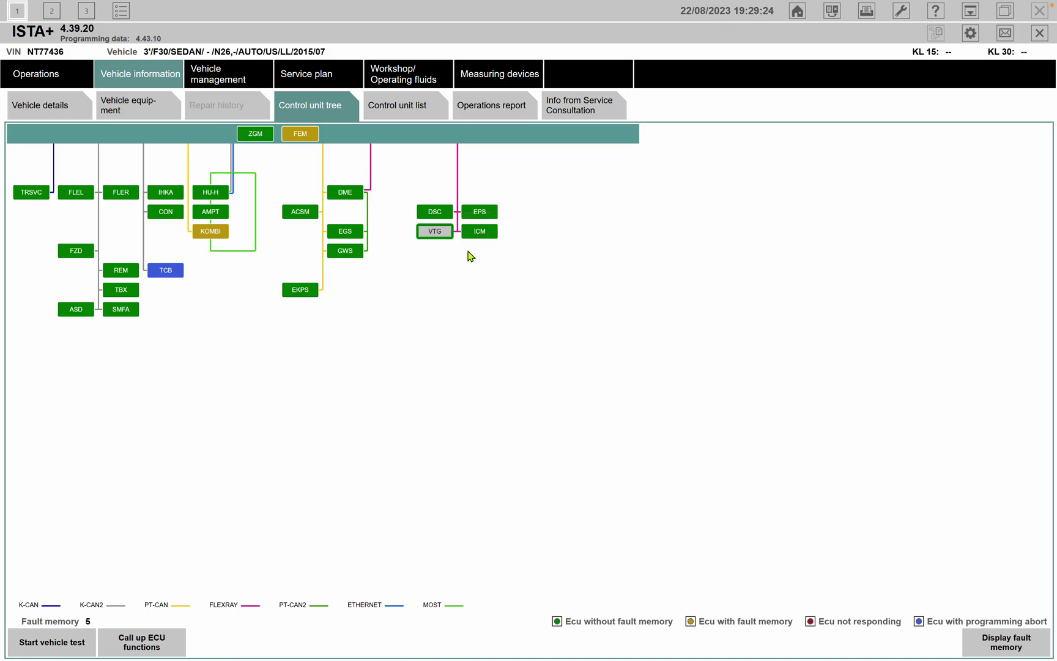
click(983, 646)
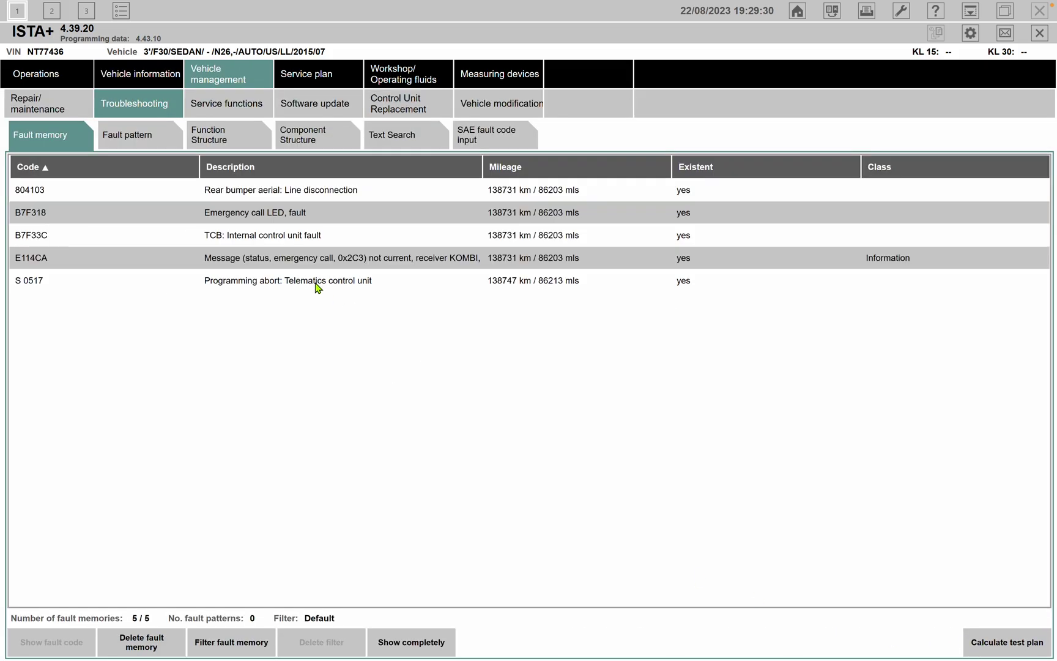
click(296, 197)
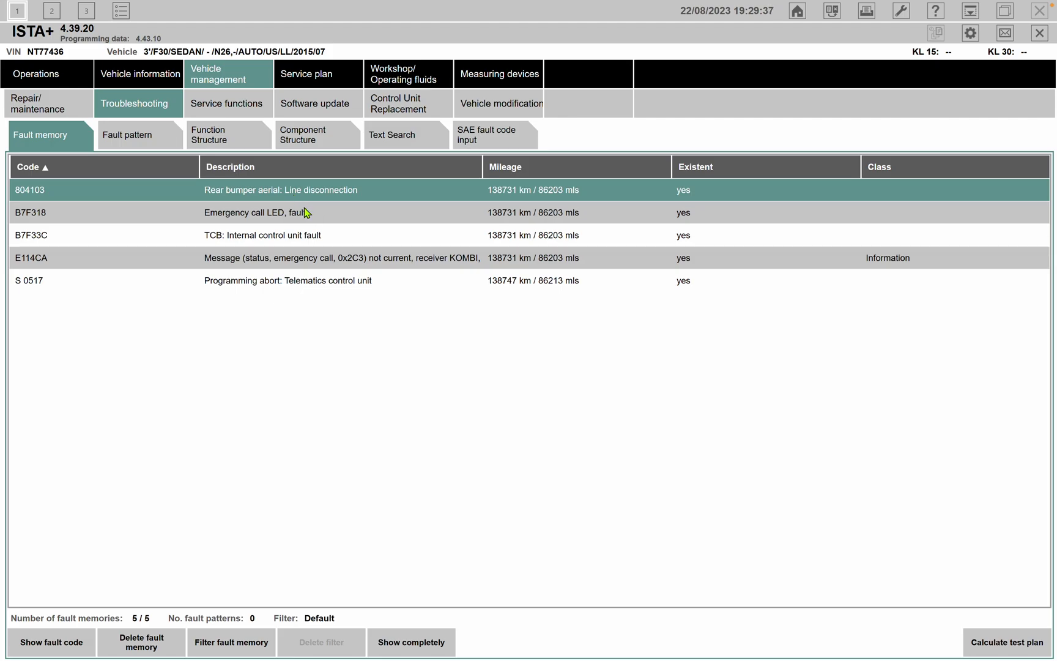
click(304, 208)
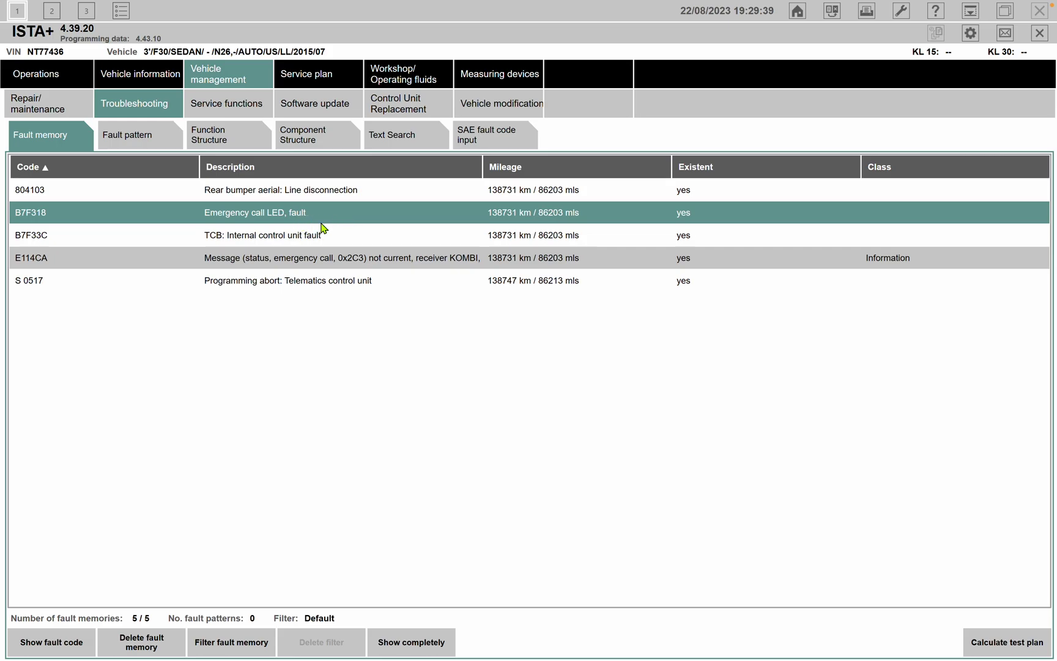
click(273, 242)
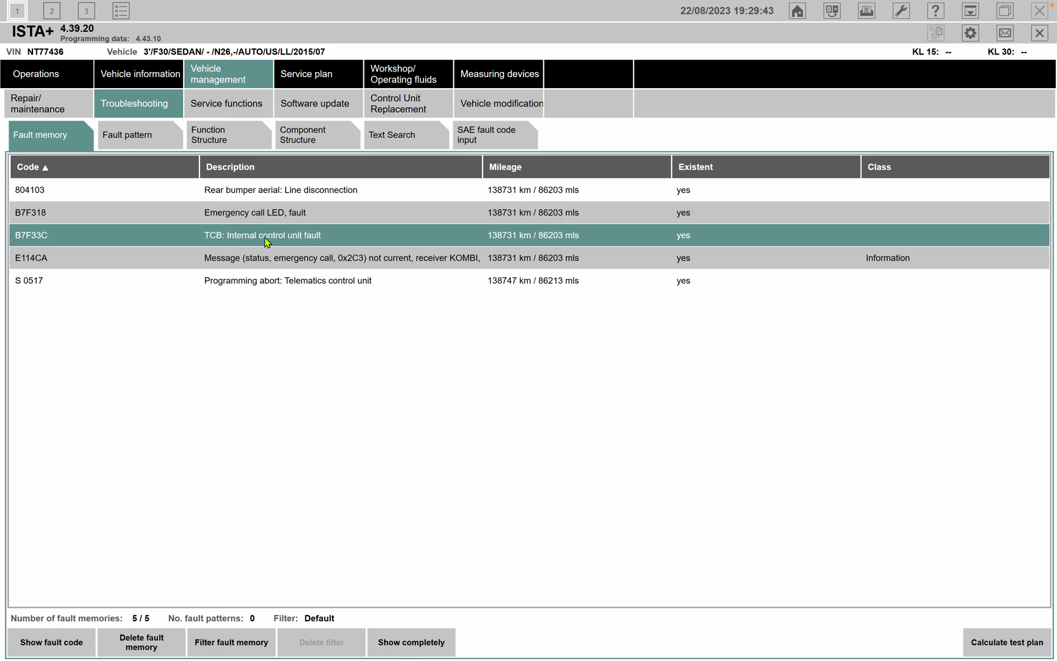
click(323, 260)
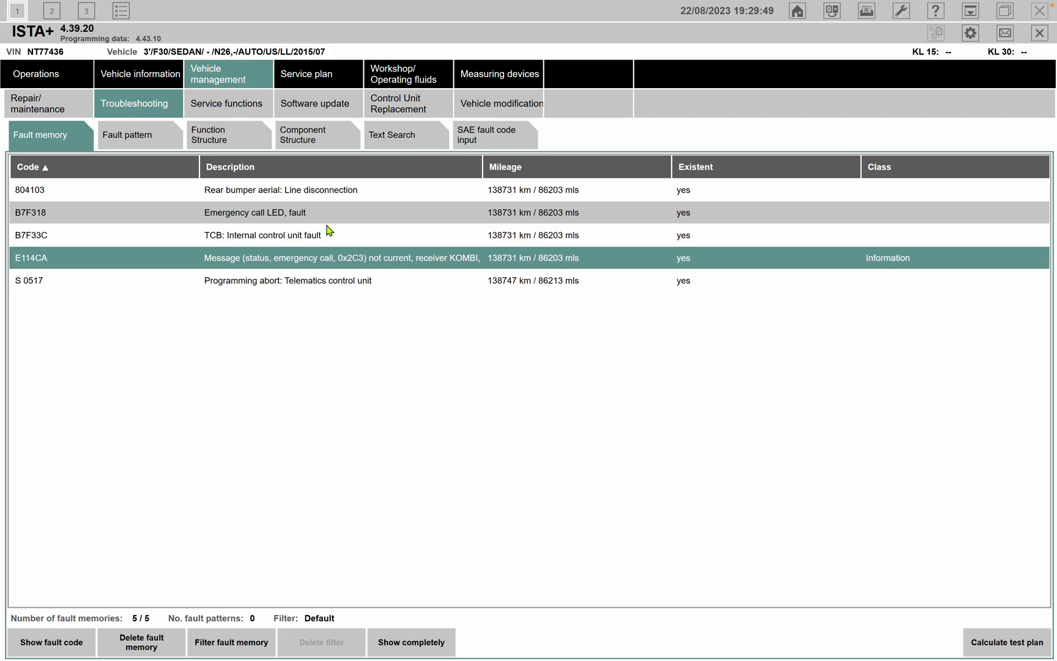
Check the KOMBI unit in the control unit tree and return to the rear bumper aerial fault in the fault memory.
click(163, 82)
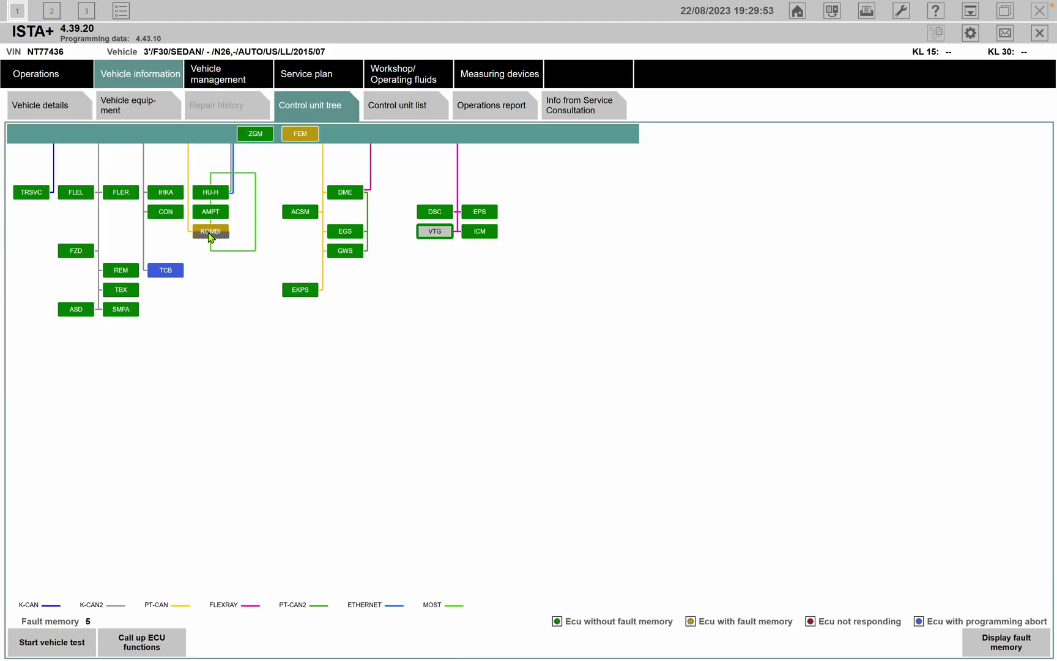
mouse_move(210, 237)
click(223, 66)
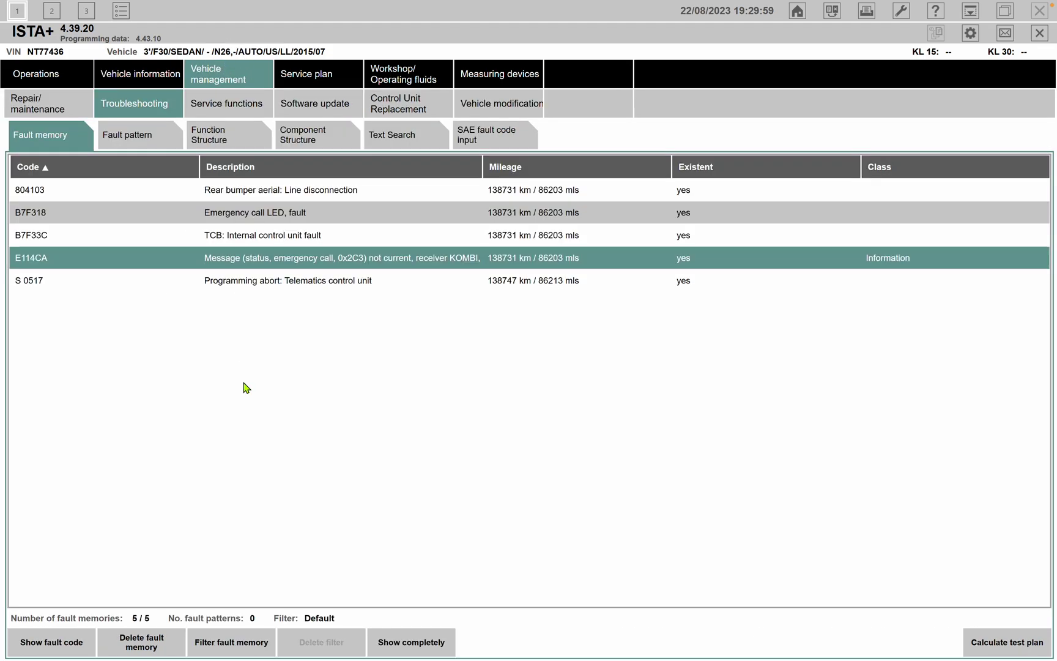
click(250, 191)
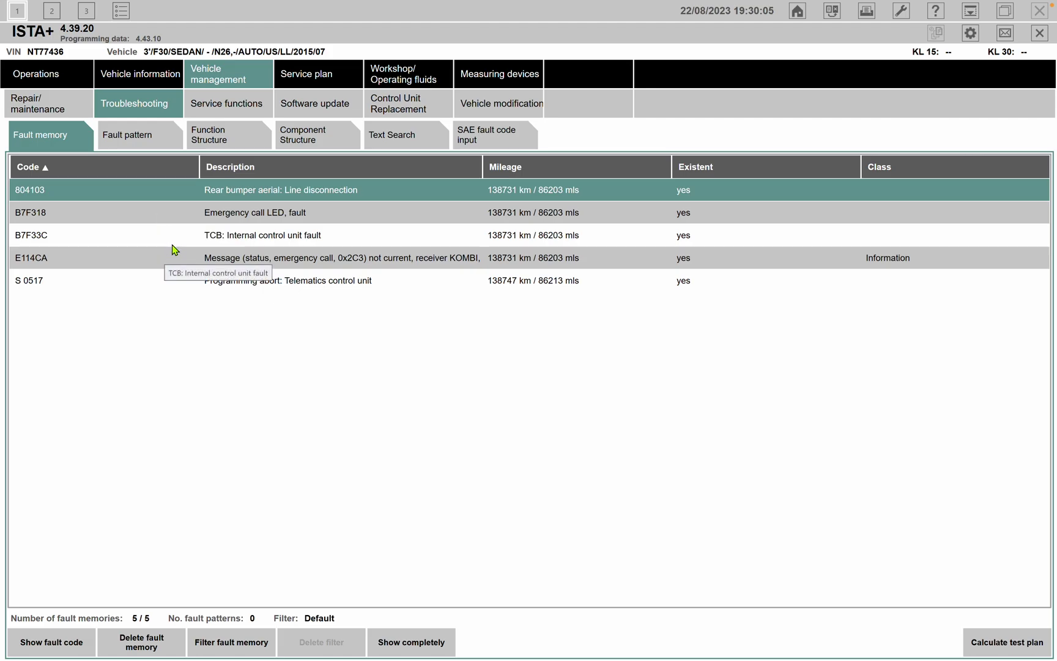
Compare the fault memory entries E114CA, B7F318 (emergency call LED) and S 0517 (telematics control unit programming abort).
click(171, 262)
click(173, 277)
click(199, 215)
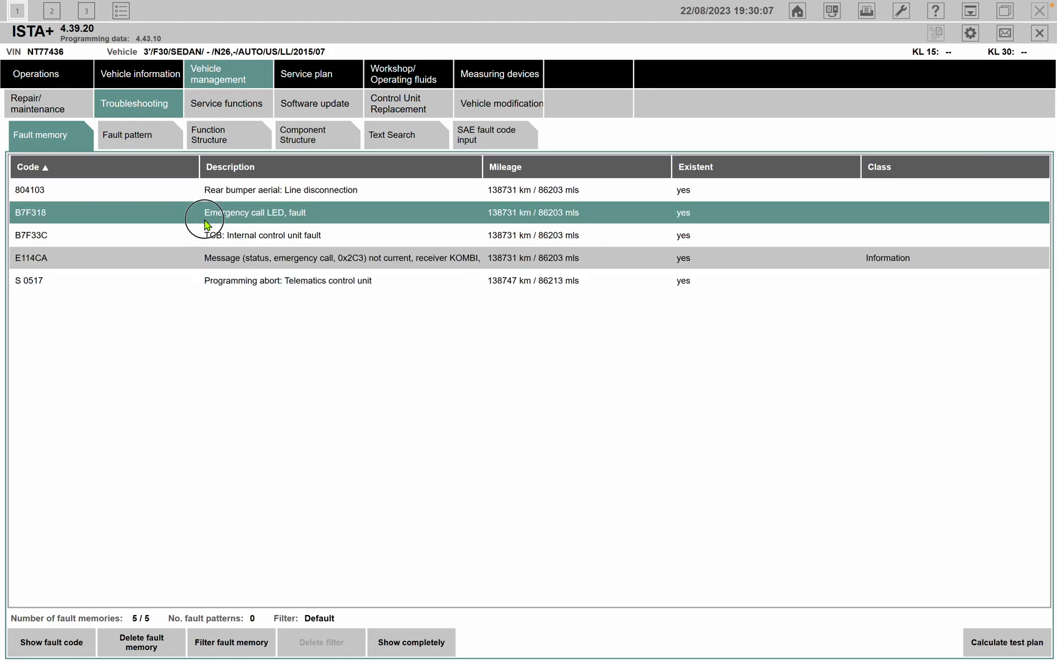
click(197, 285)
click(242, 216)
click(255, 280)
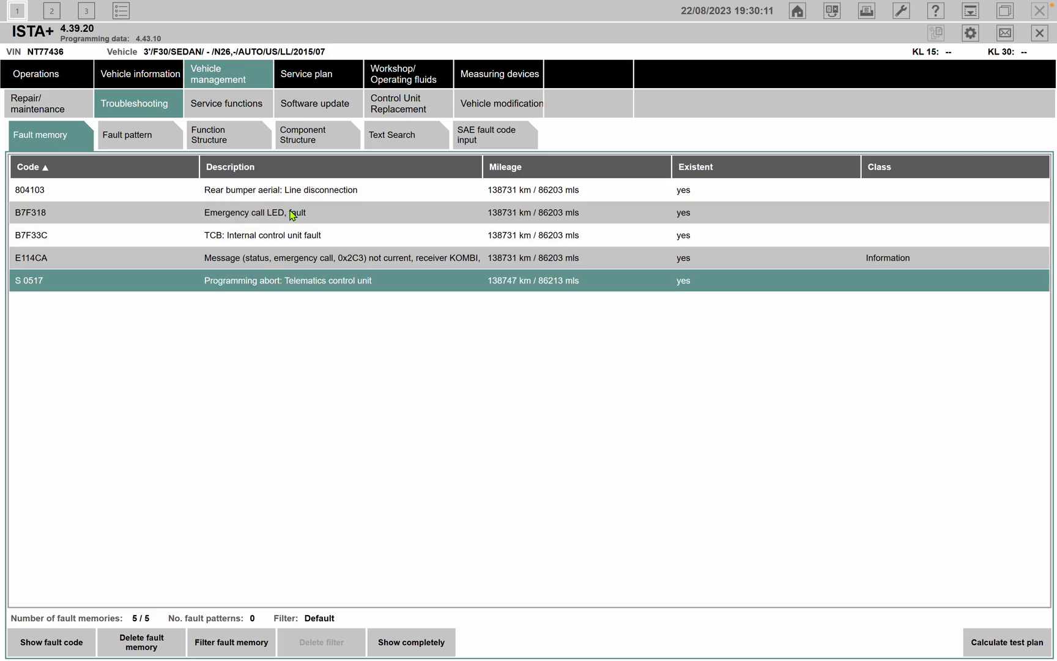
click(292, 210)
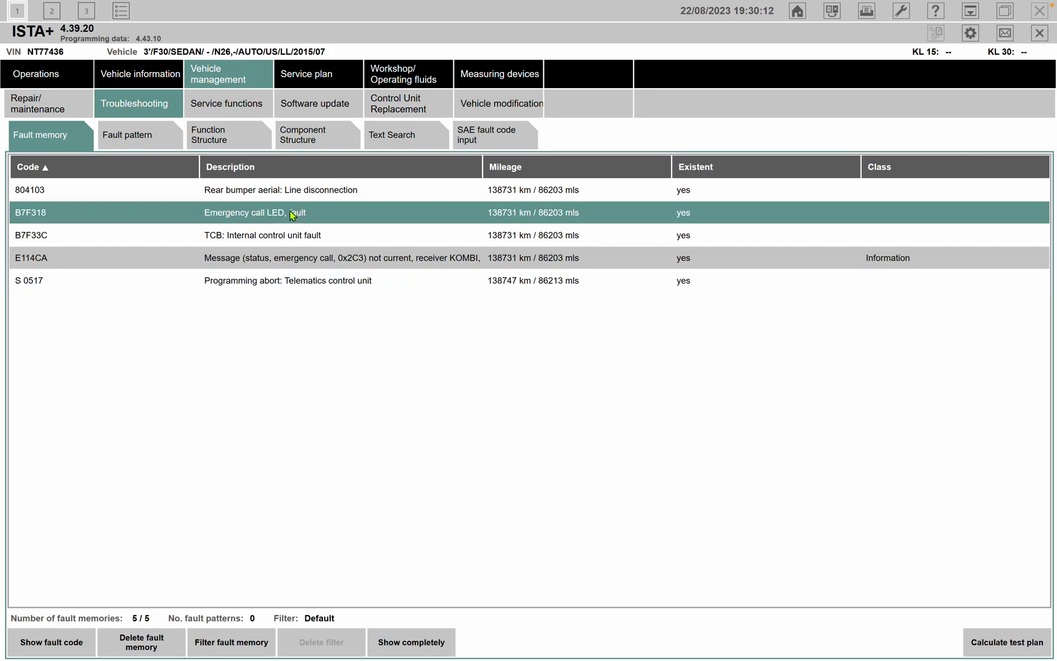
click(259, 285)
Check the TCB and KOMBI units in the control unit tree and return to fault 804103 in the fault memory.
click(162, 78)
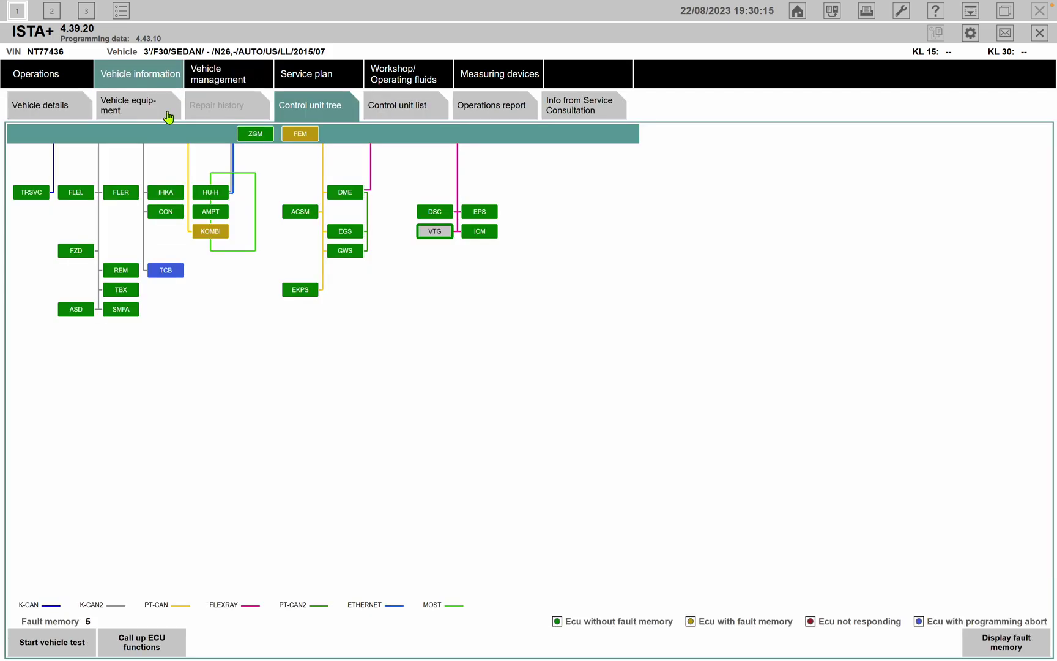
click(169, 271)
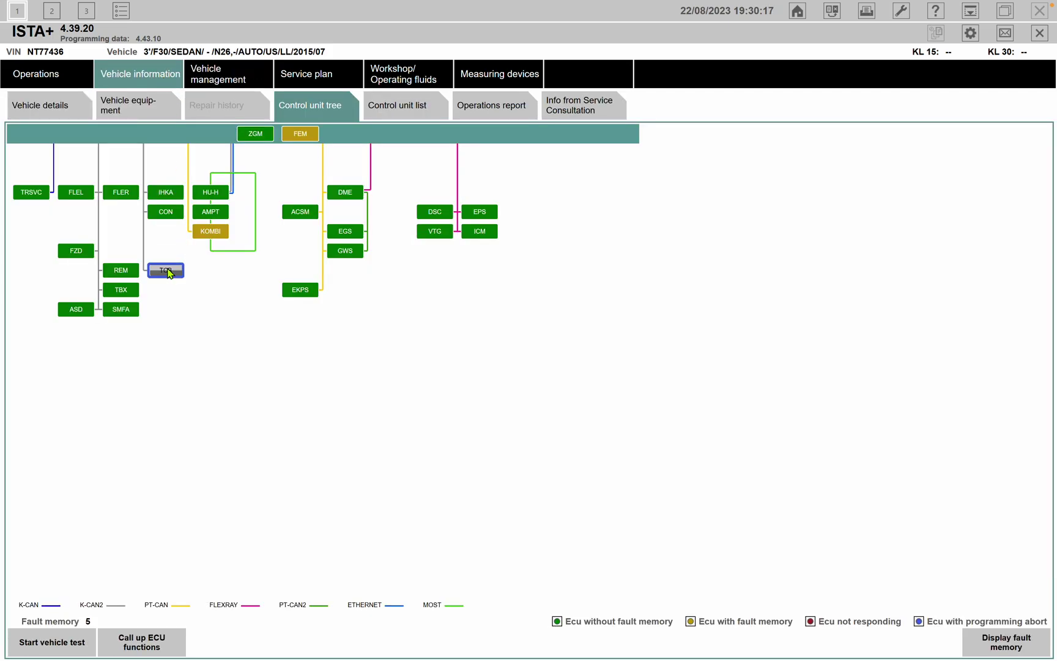
click(224, 234)
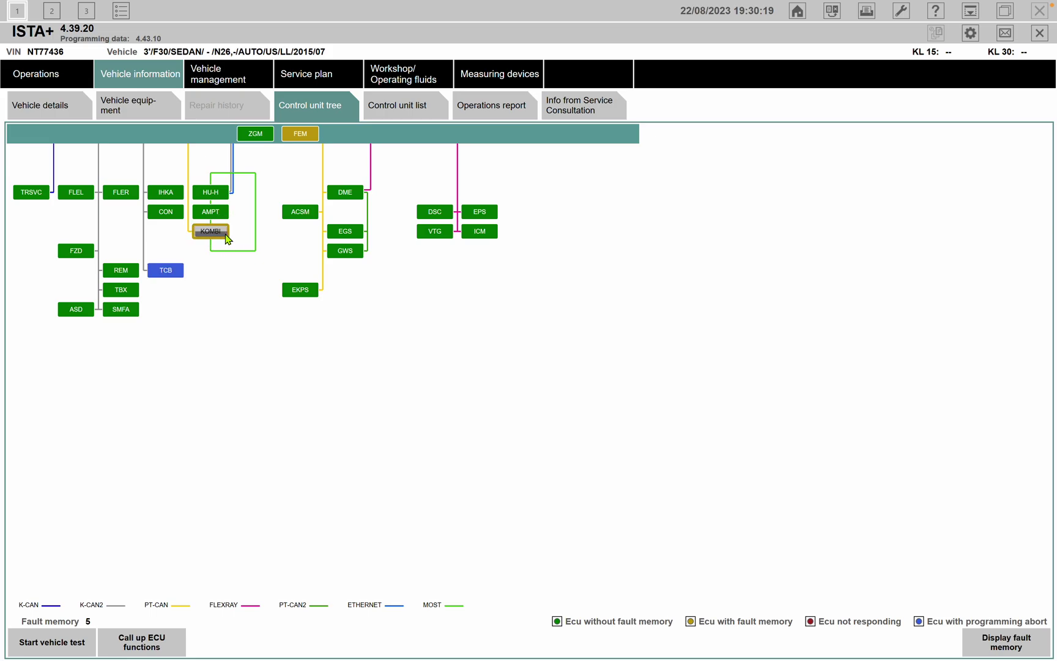
click(160, 272)
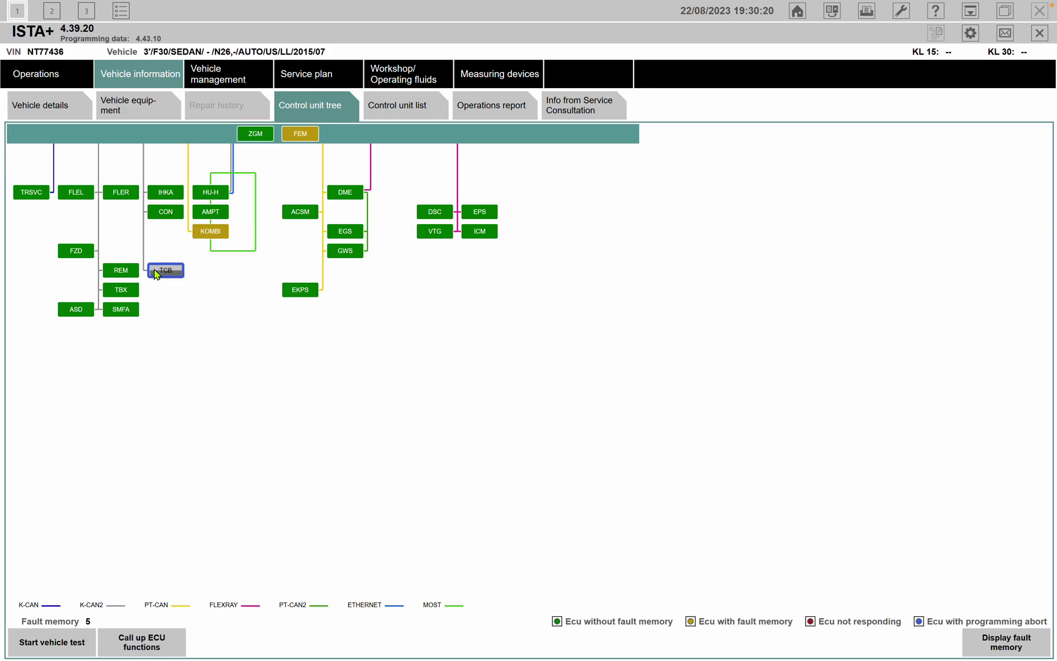
click(235, 79)
click(301, 188)
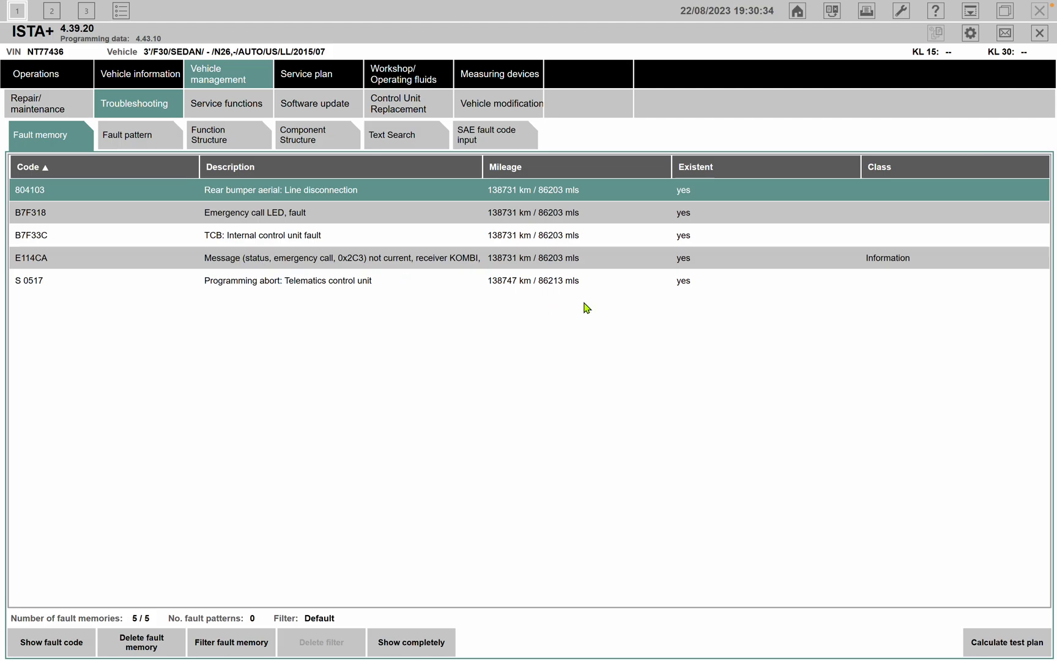
Break the reserved ENET connection to the vehicle in the connection manager and confirm.
click(833, 12)
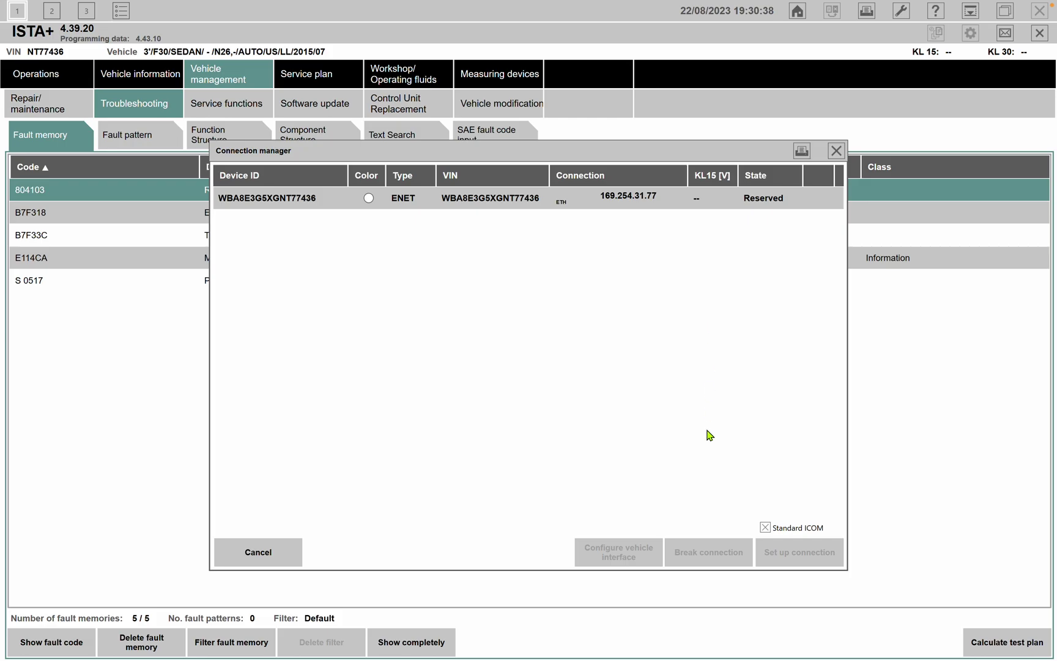
click(782, 198)
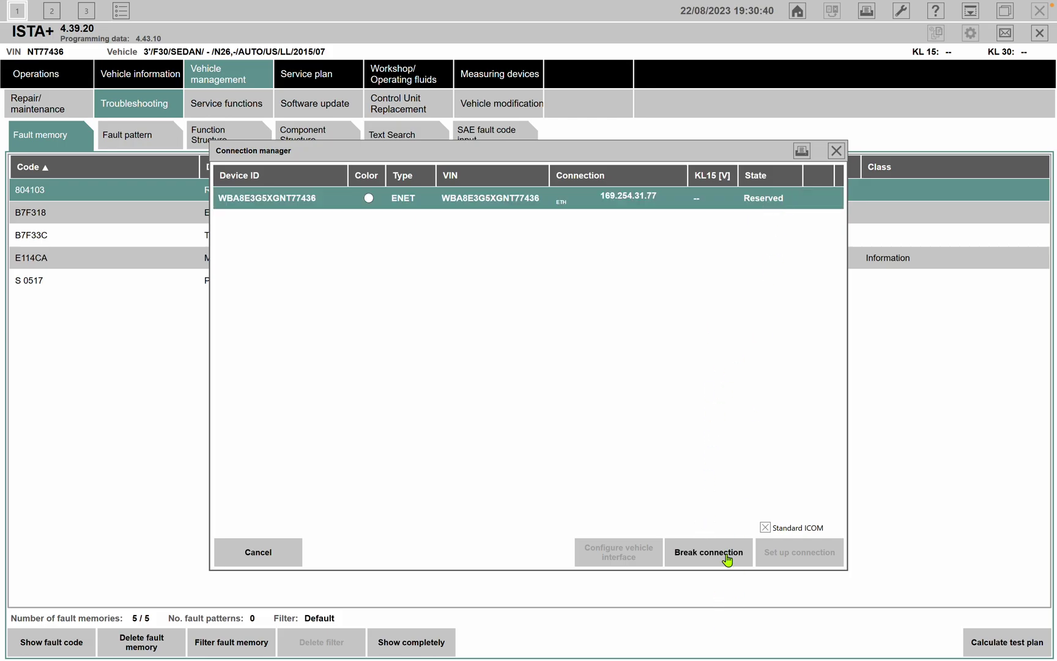
click(727, 554)
click(650, 447)
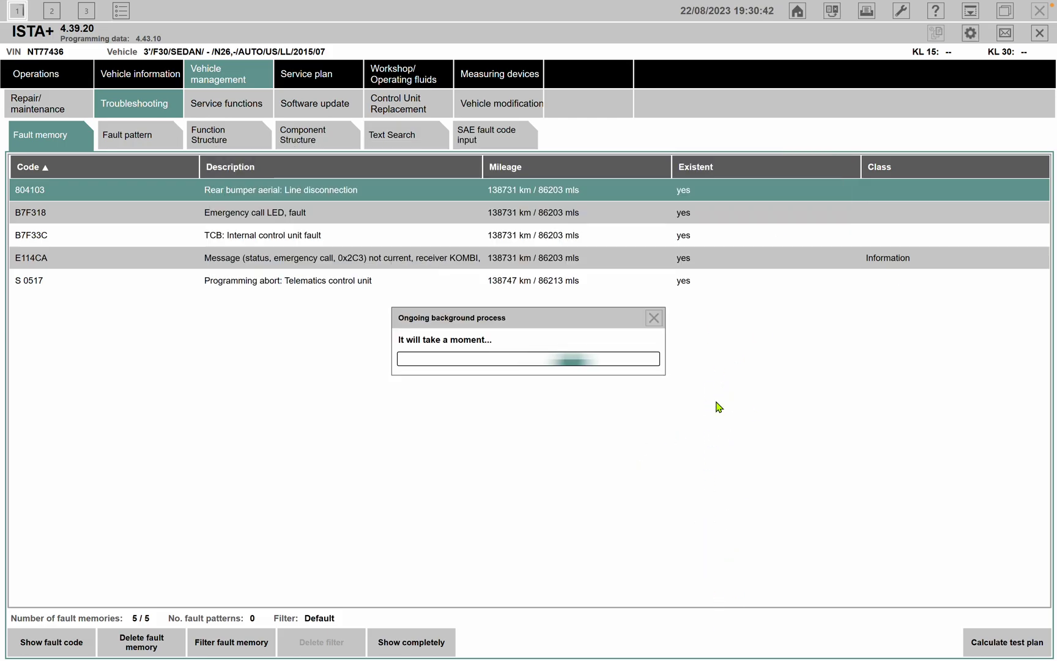
Minimize ISTA+, close the customer folder and launch E-Sys through E-Sys Launcher PRO, acknowledging the flash process warning.
click(968, 13)
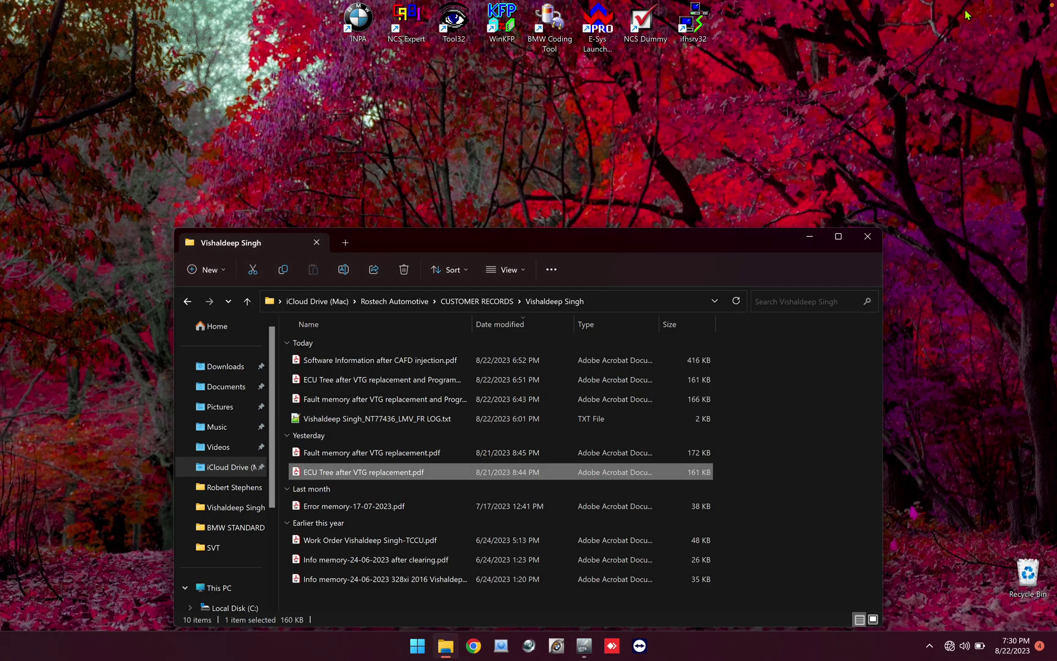
double_click(582, 42)
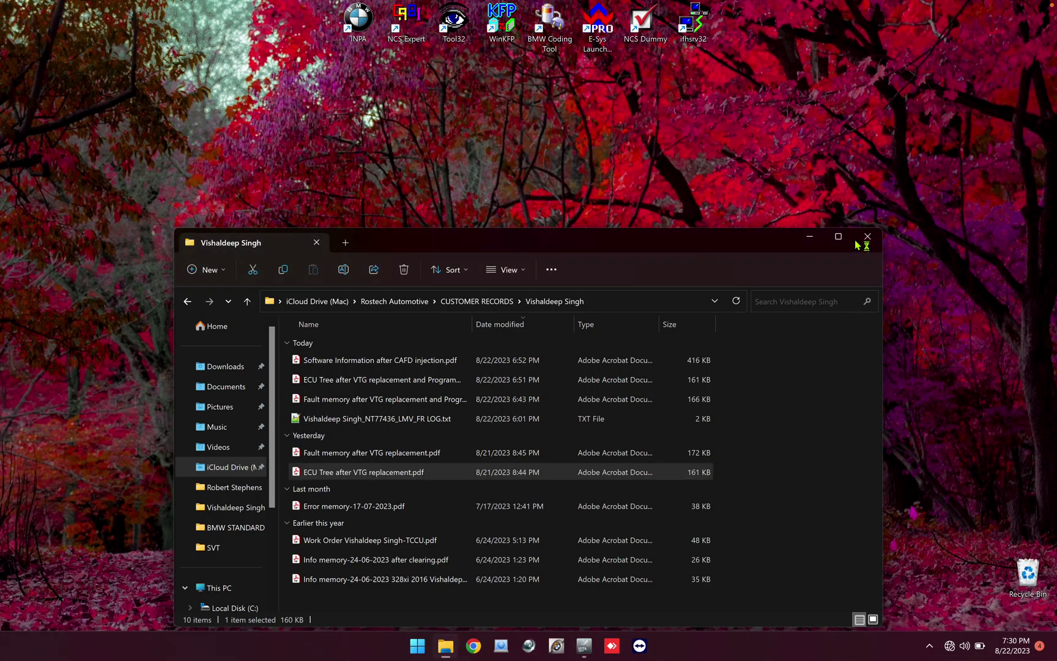
click(857, 240)
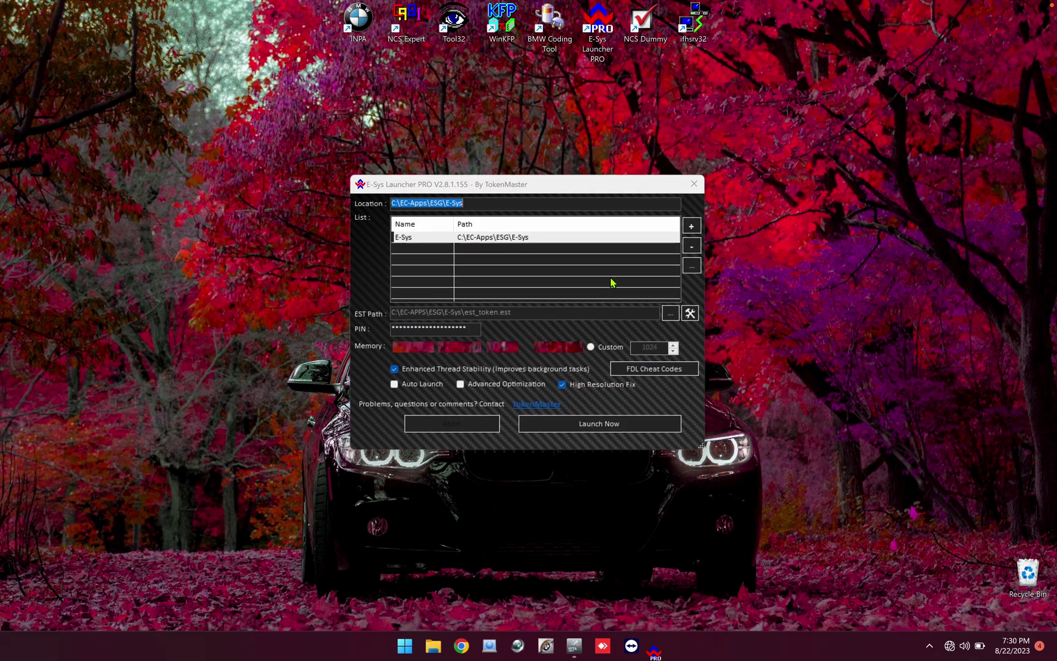
click(591, 424)
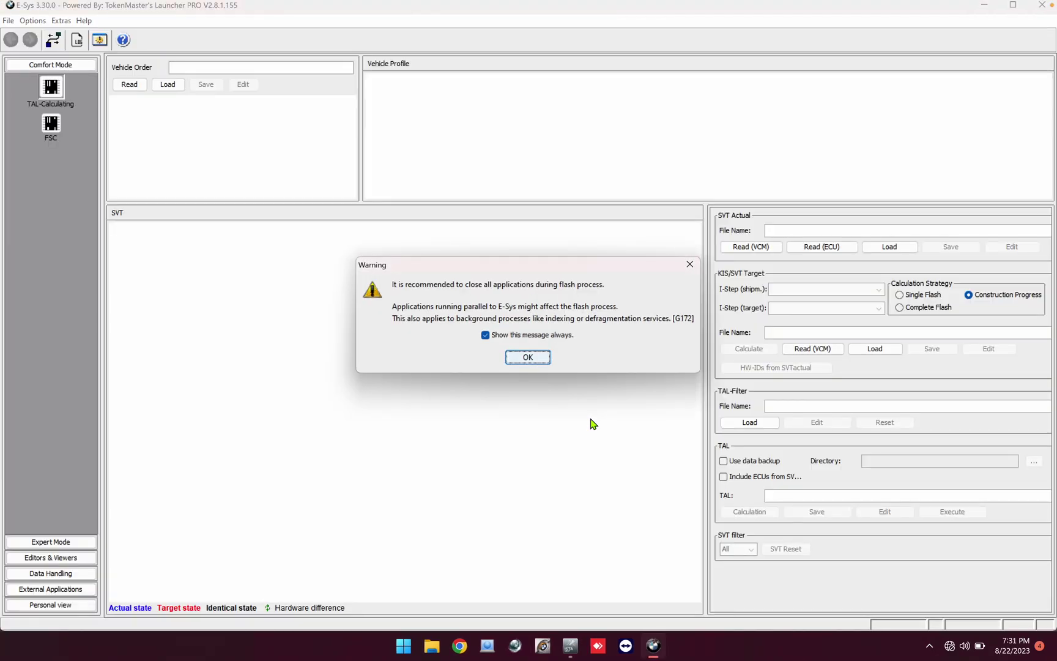
click(519, 361)
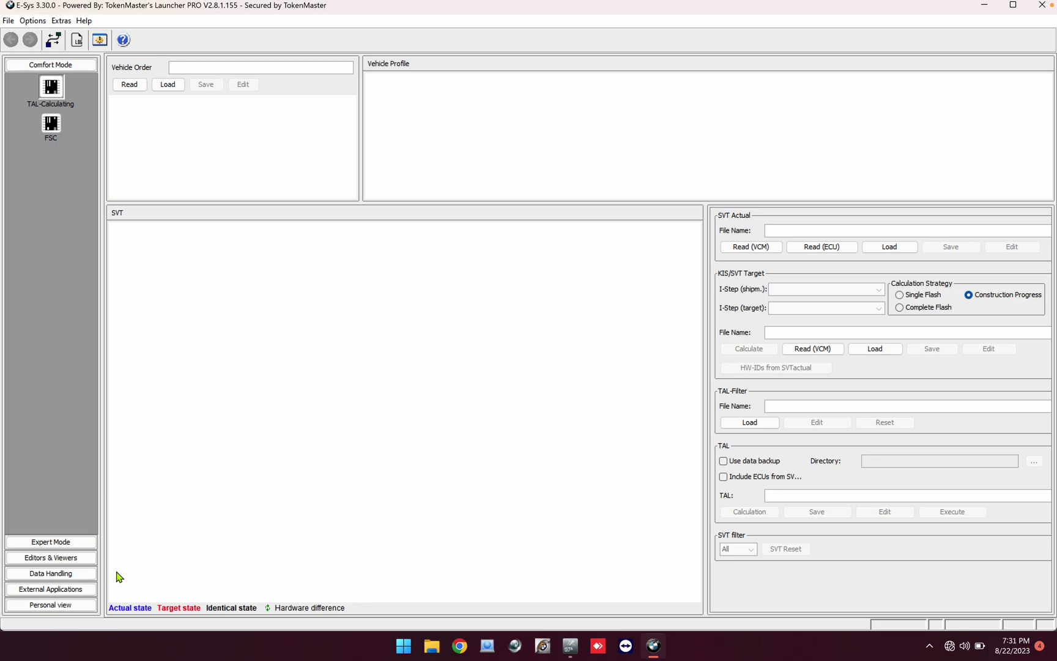
Open VCM in Expert Mode and connect to the vehicle via VIN with target F020_23_03_500_V_004_000_000, reading parameters from VCM.
click(72, 541)
click(52, 136)
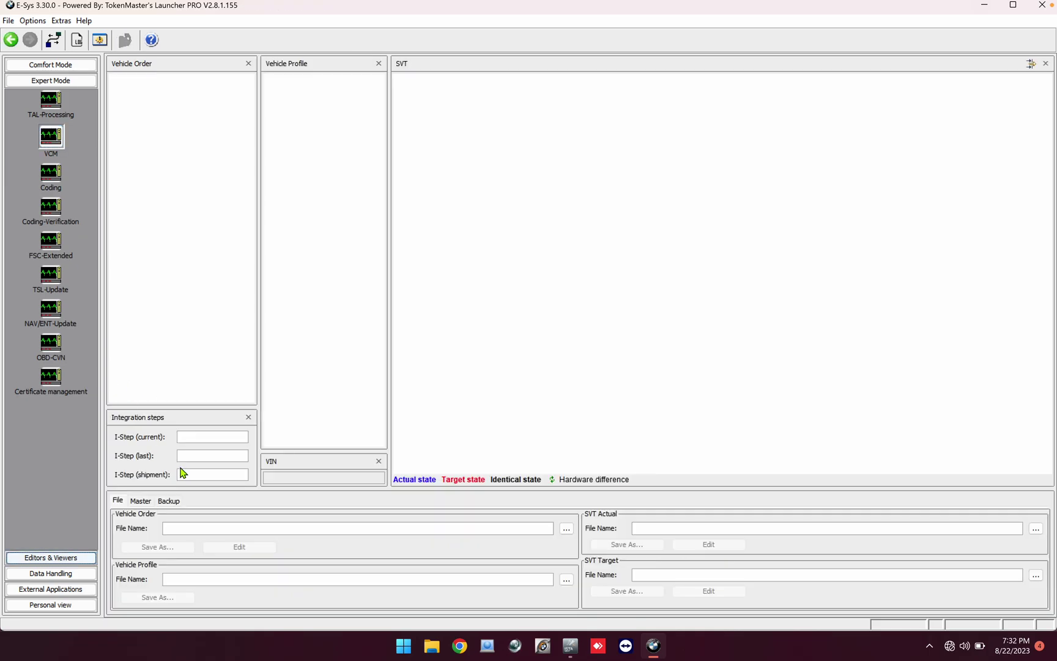
click(52, 41)
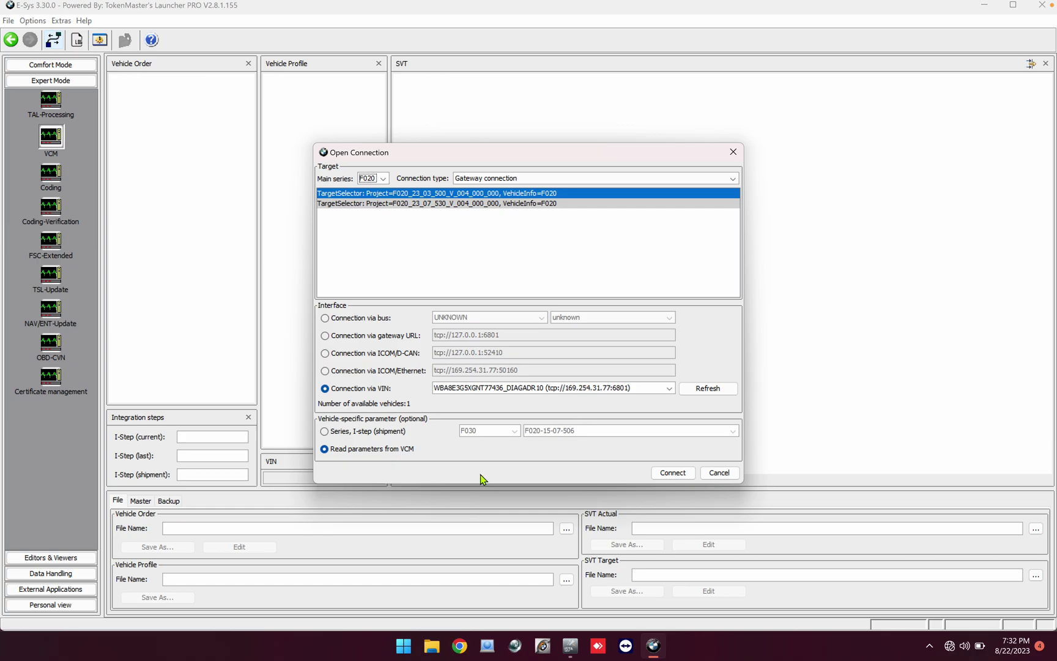
click(687, 474)
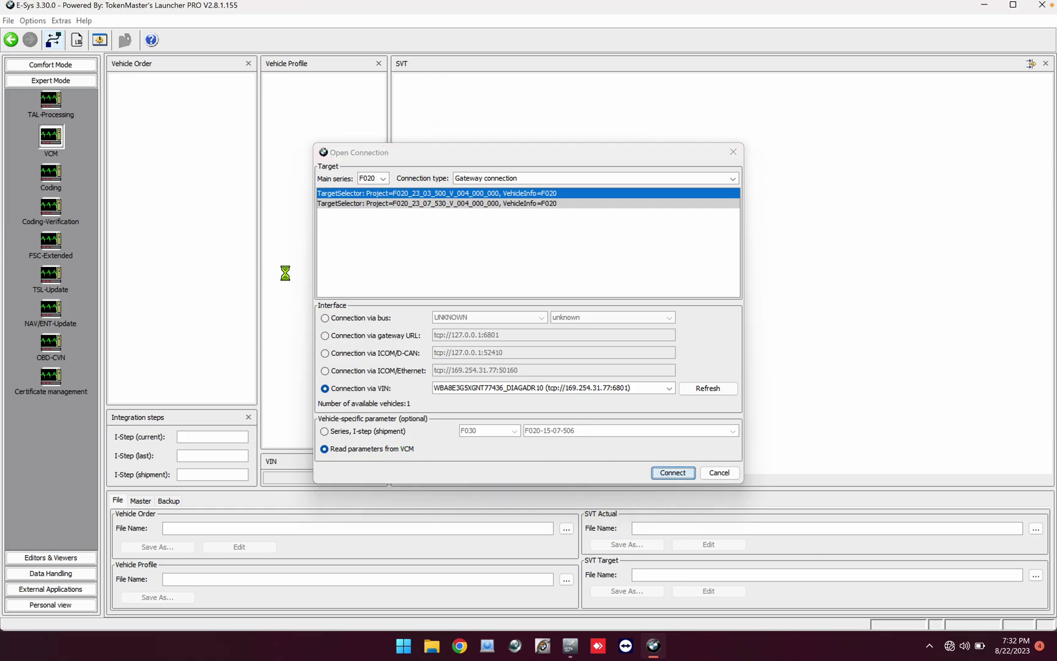
click(556, 360)
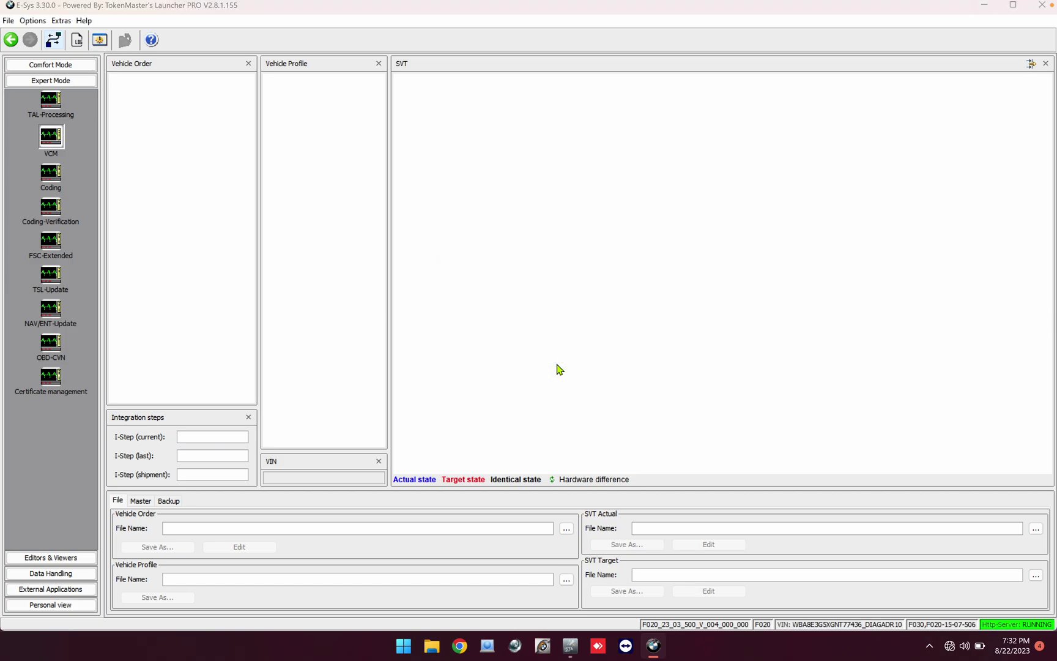
click(546, 344)
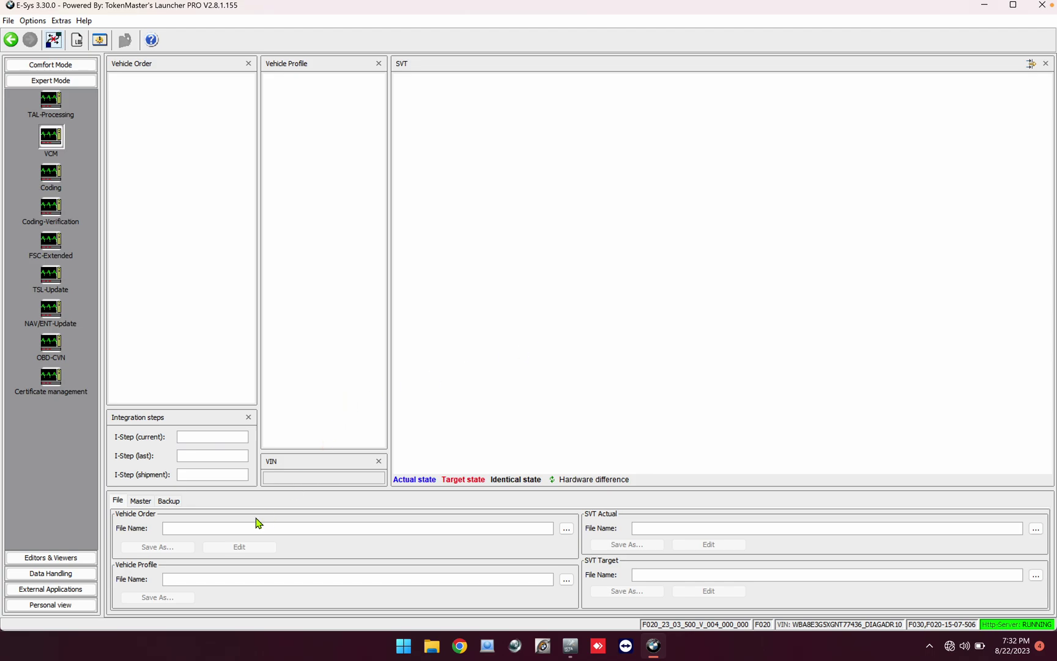
Read the integration steps, vehicle order and vehicle profile from the VCM master.
click(139, 502)
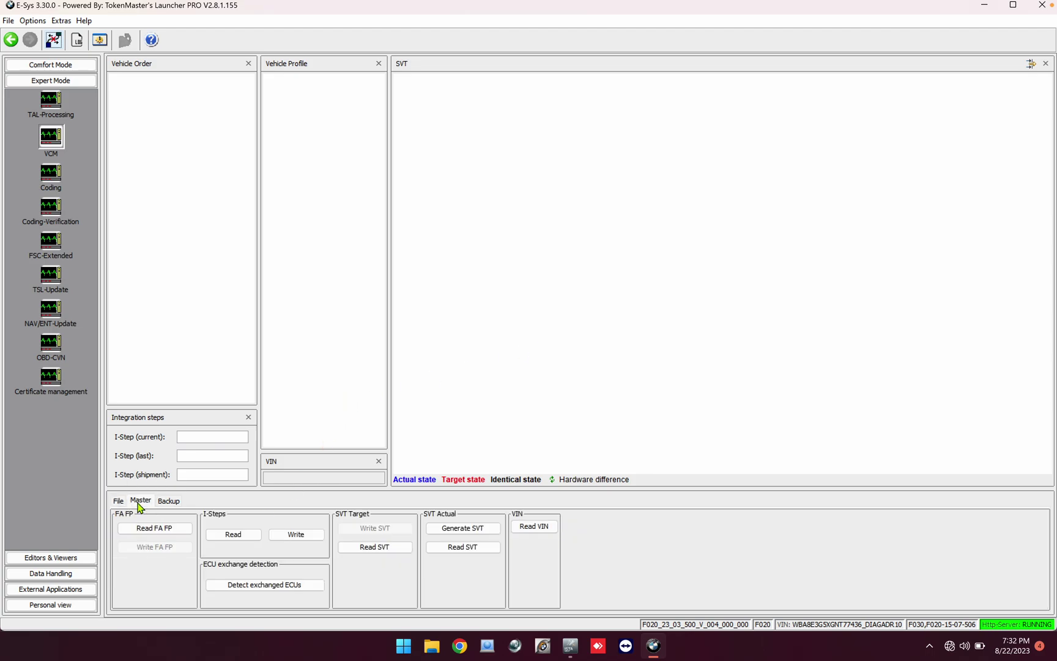
click(243, 538)
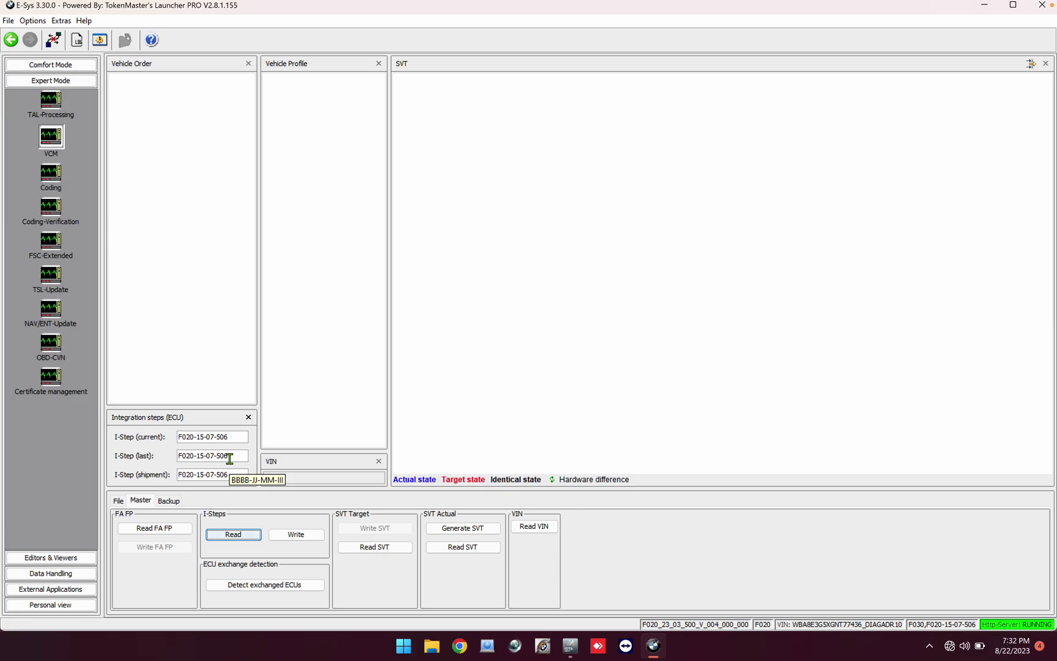
click(181, 530)
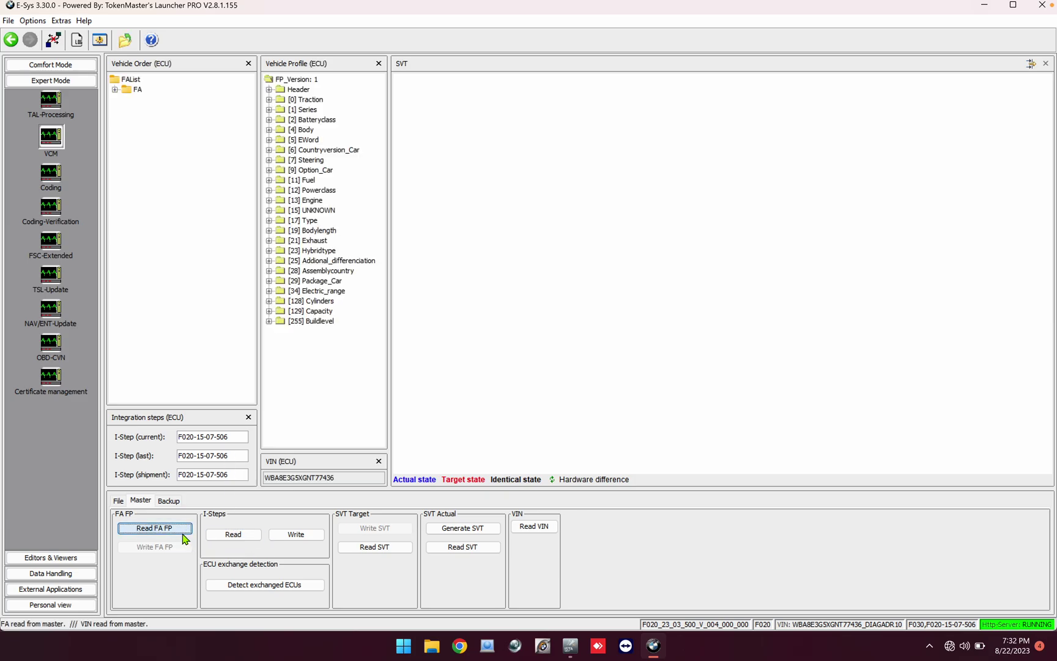
click(82, 65)
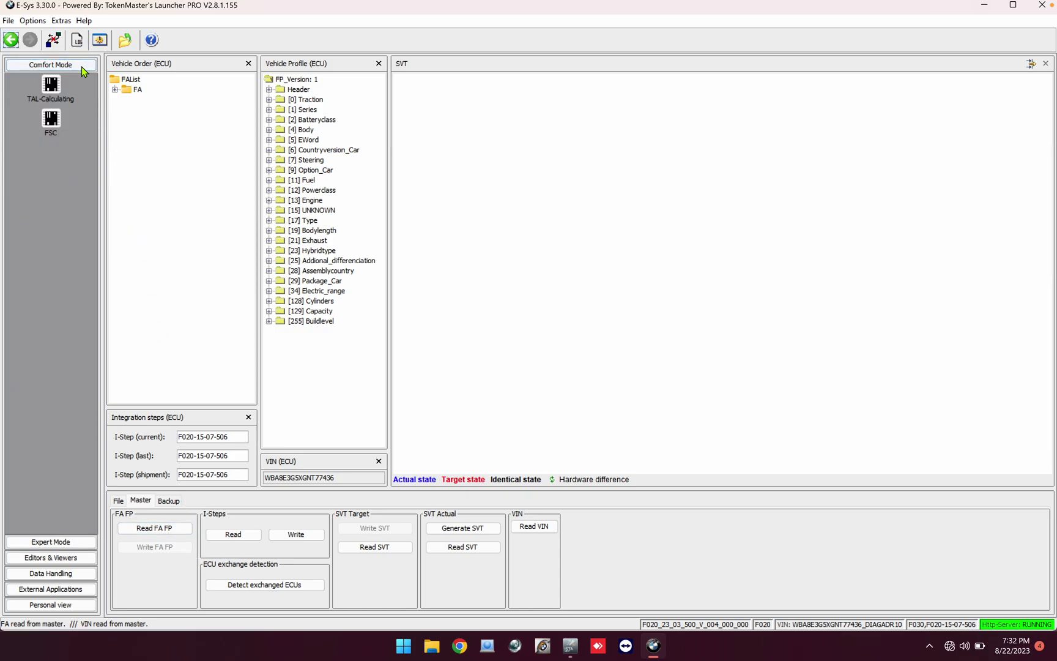
Save the vehicle order that was read from the car as FA in the FA folder.
click(118, 501)
click(163, 547)
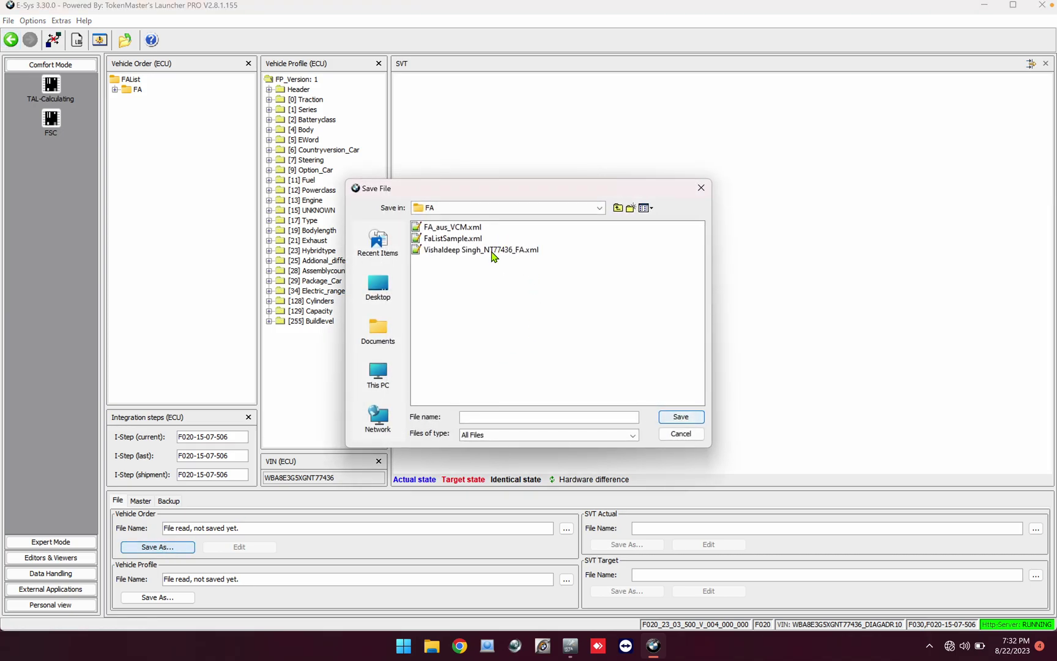
click(494, 250)
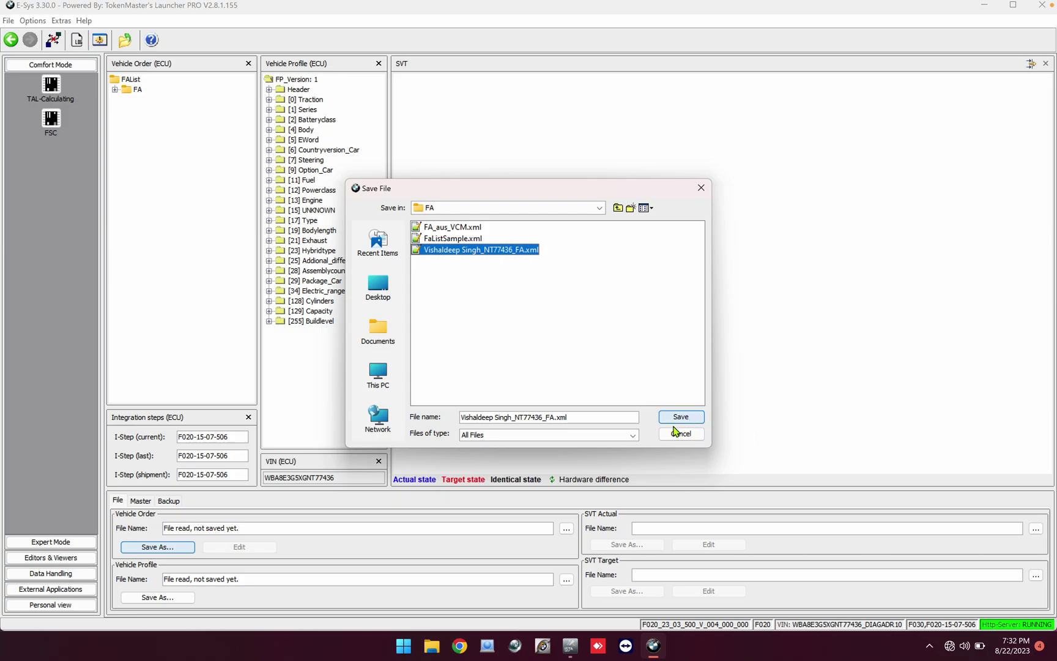
click(581, 417)
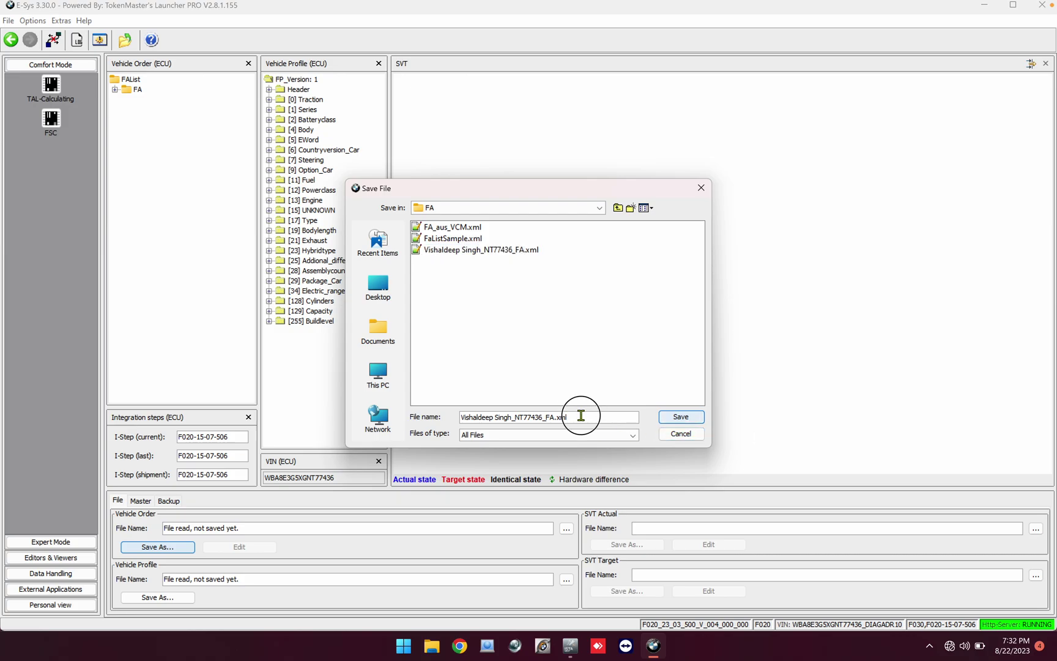
drag(580, 416, 401, 422)
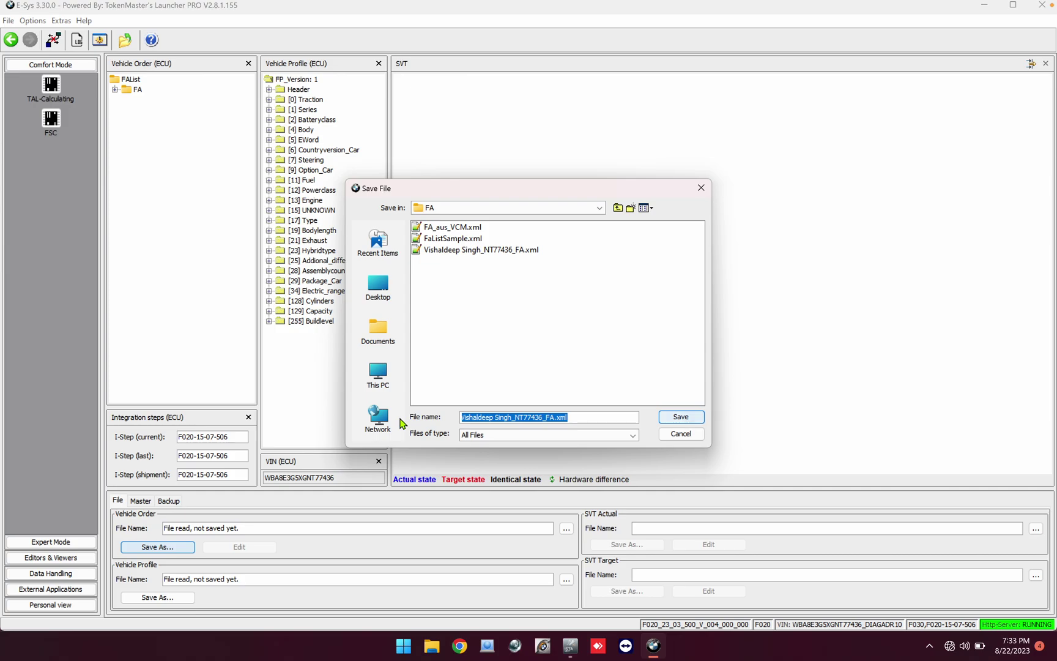
text(FA)
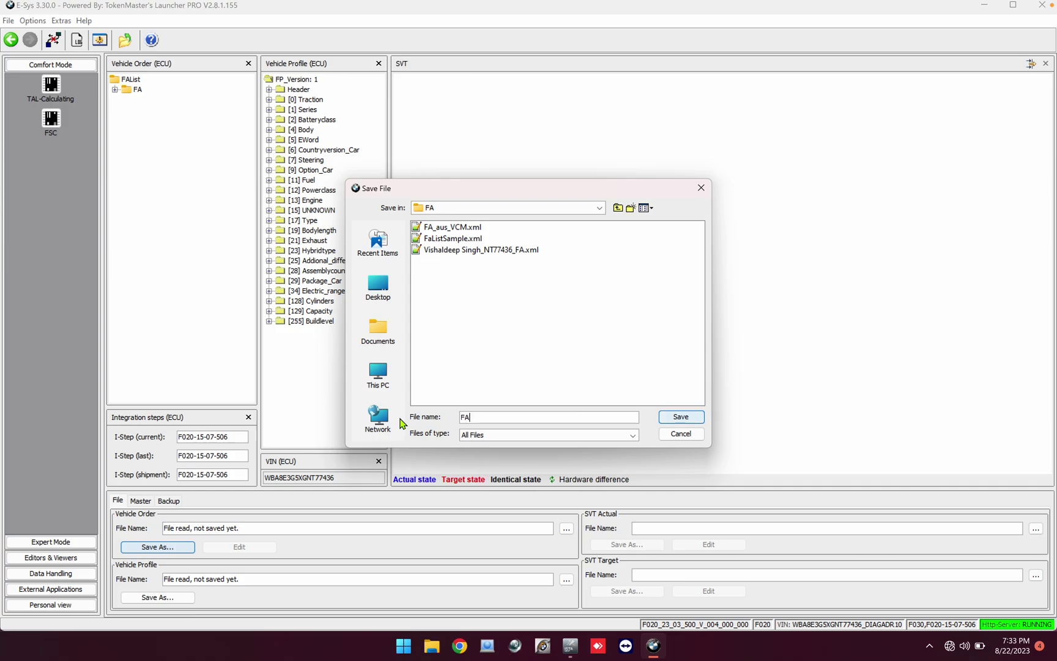
click(680, 418)
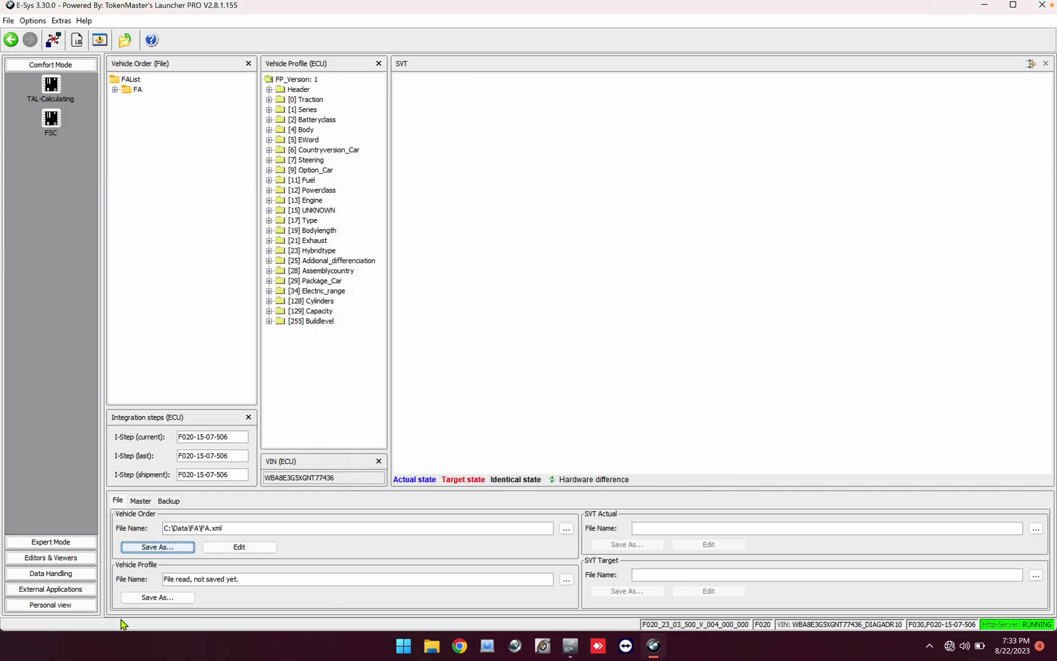
Save the vehicle profile as FP in the FP folder.
click(138, 595)
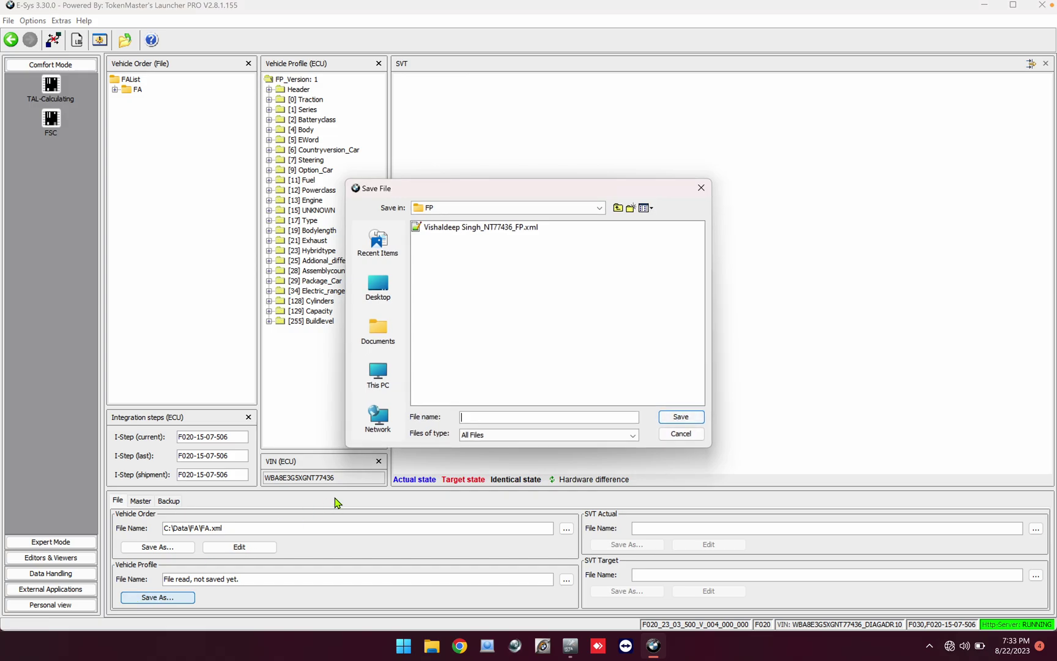
text(FP)
click(675, 418)
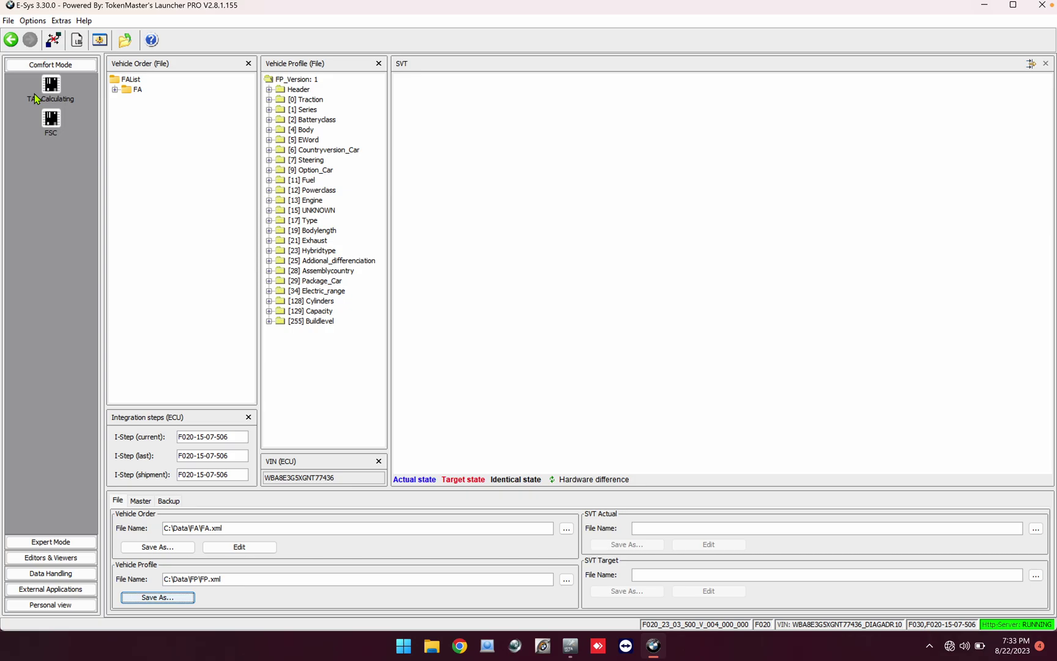
Open TAL-Calculating in Comfort Mode, load FA.xml as the vehicle order and activate its FA entry.
click(51, 86)
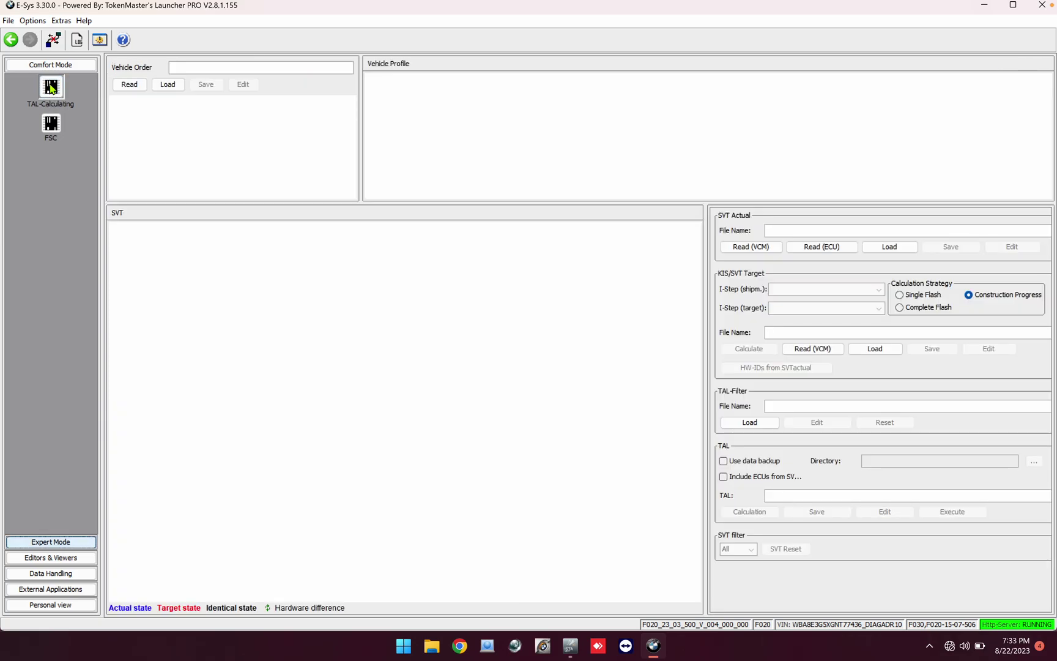
click(167, 85)
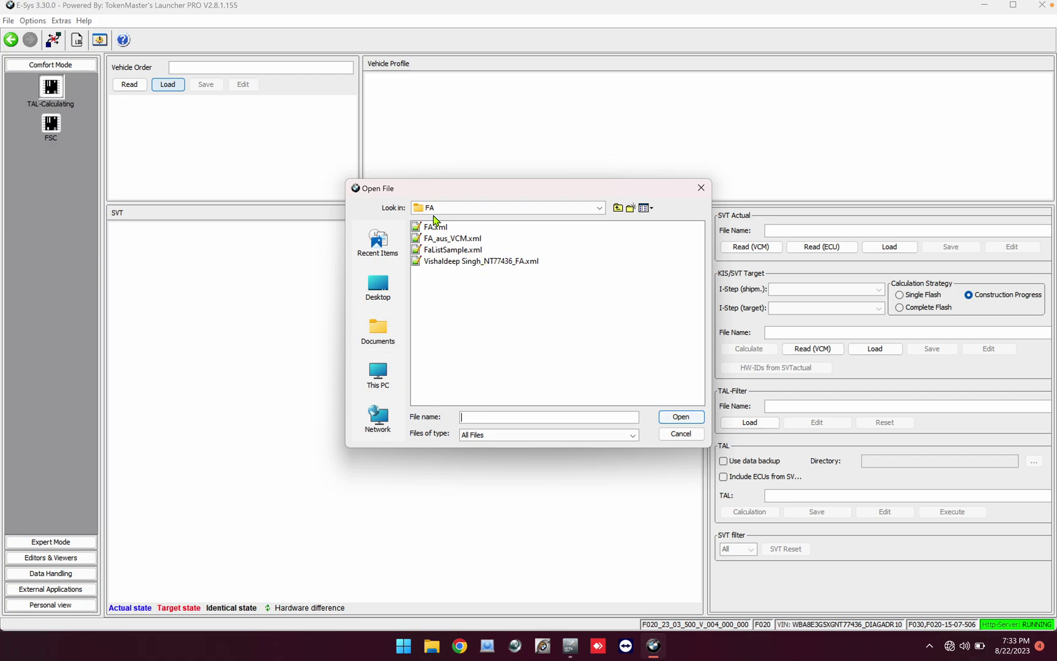
click(439, 228)
double_click(439, 228)
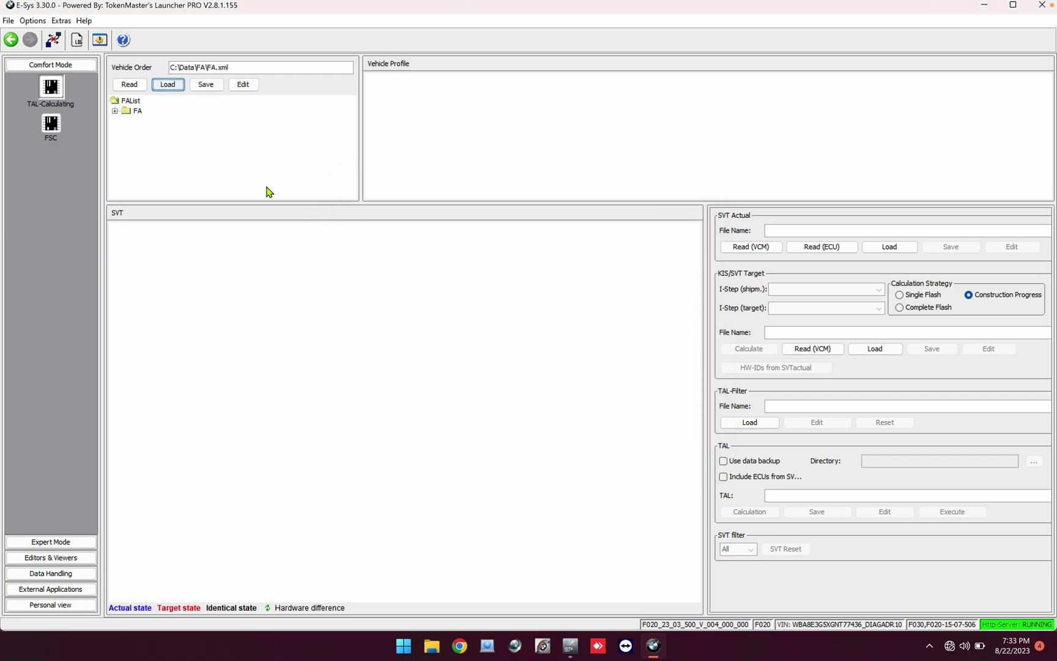
double_click(132, 113)
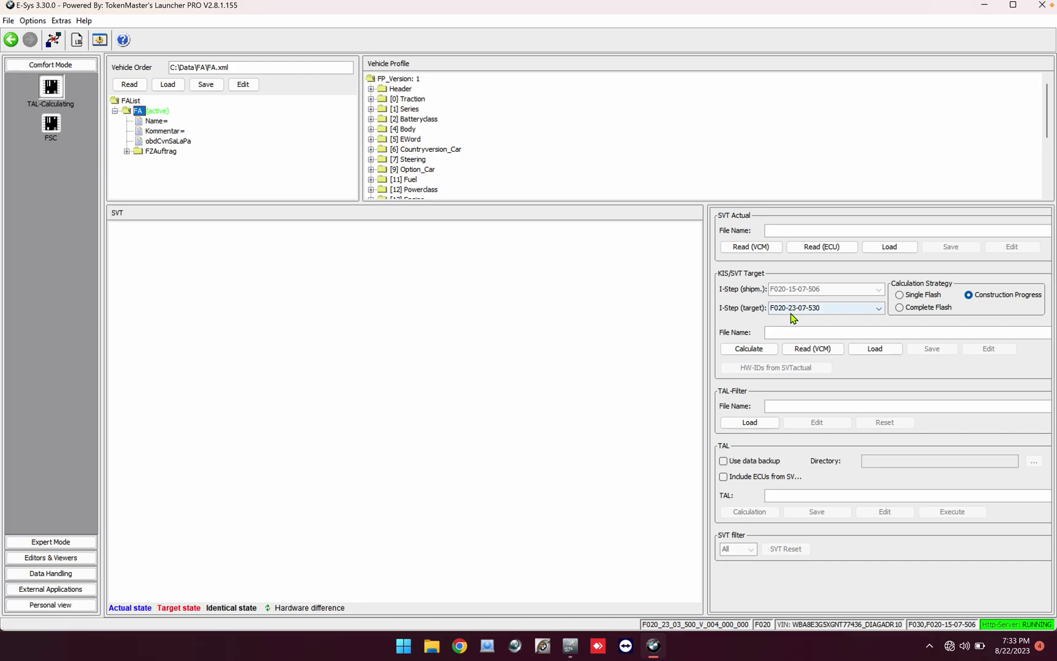
Read the actual SVT from the VCM and save it as SVT_ist in the SVT folder.
click(765, 246)
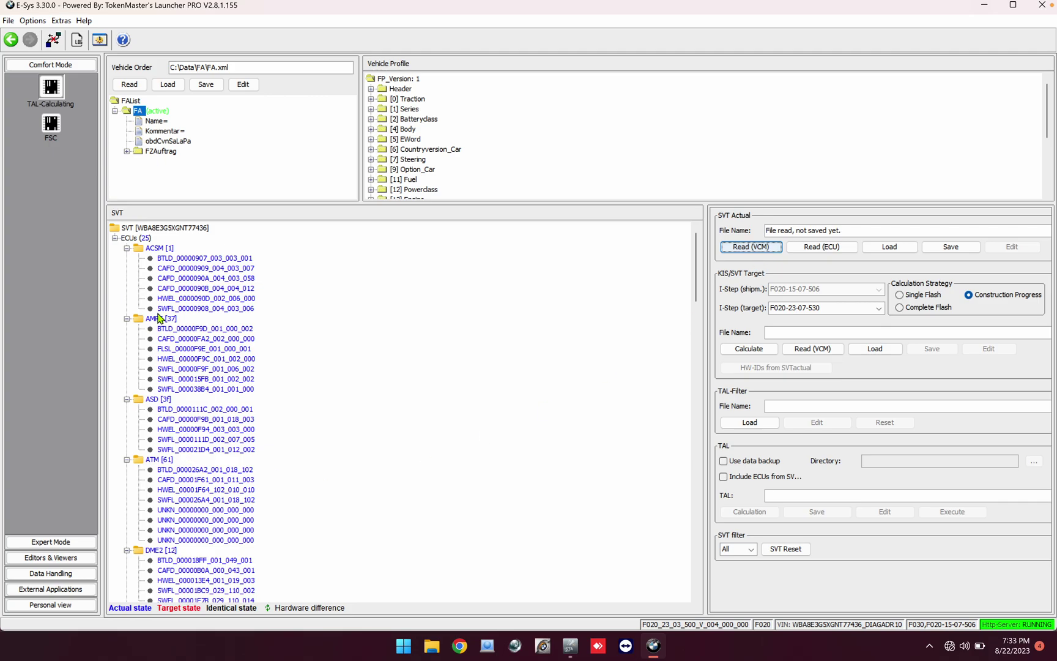
scroll(216, 381, down, 20)
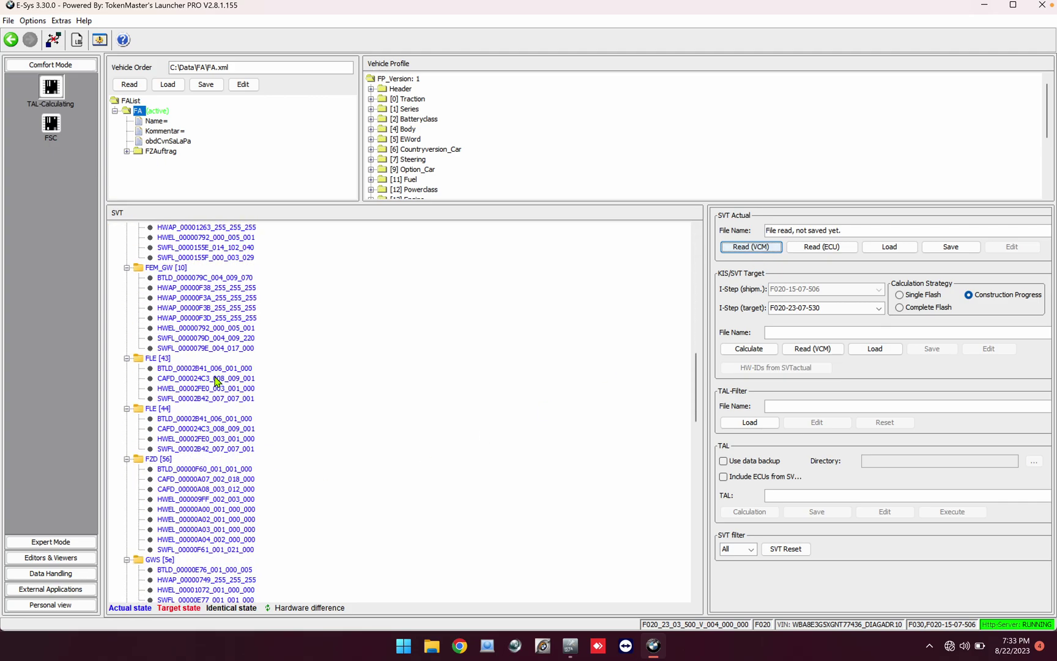
scroll(215, 381, down, 8)
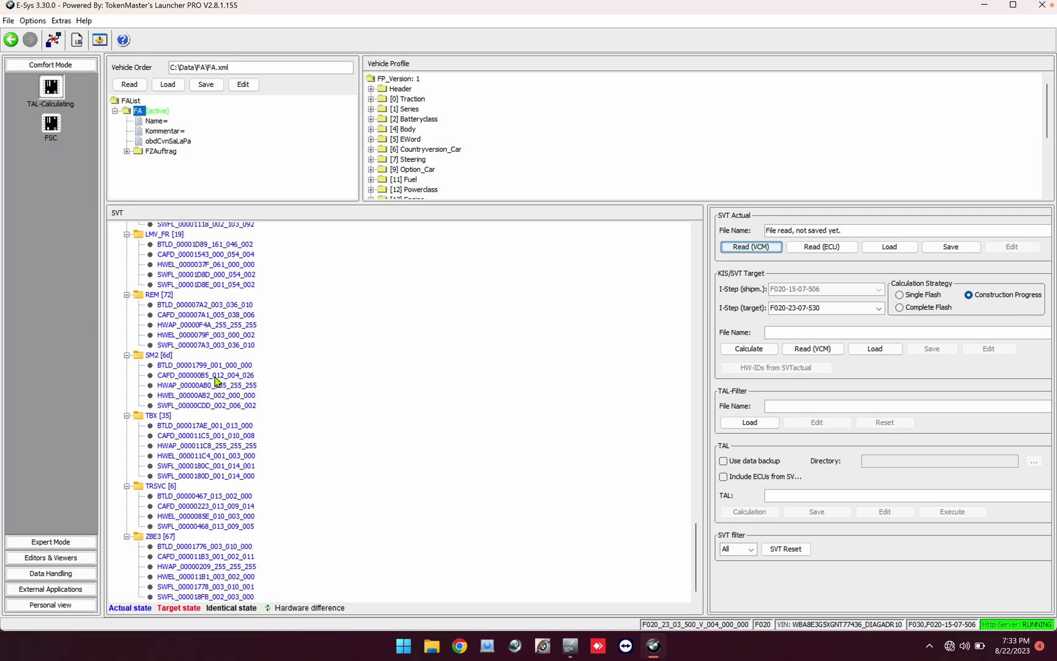
scroll(215, 381, up, 20)
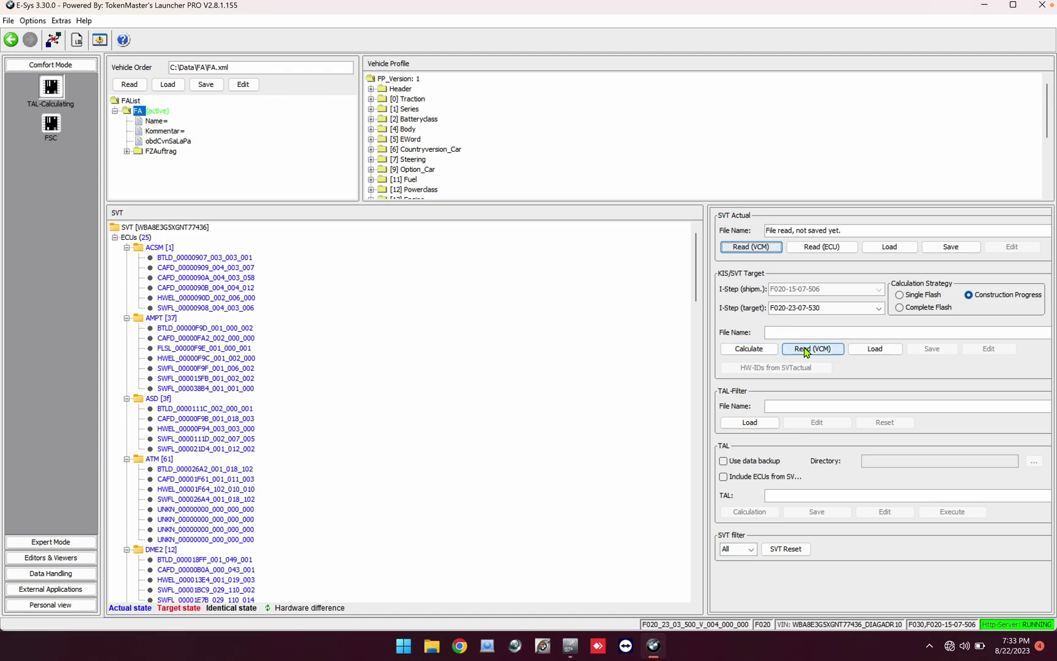
click(941, 246)
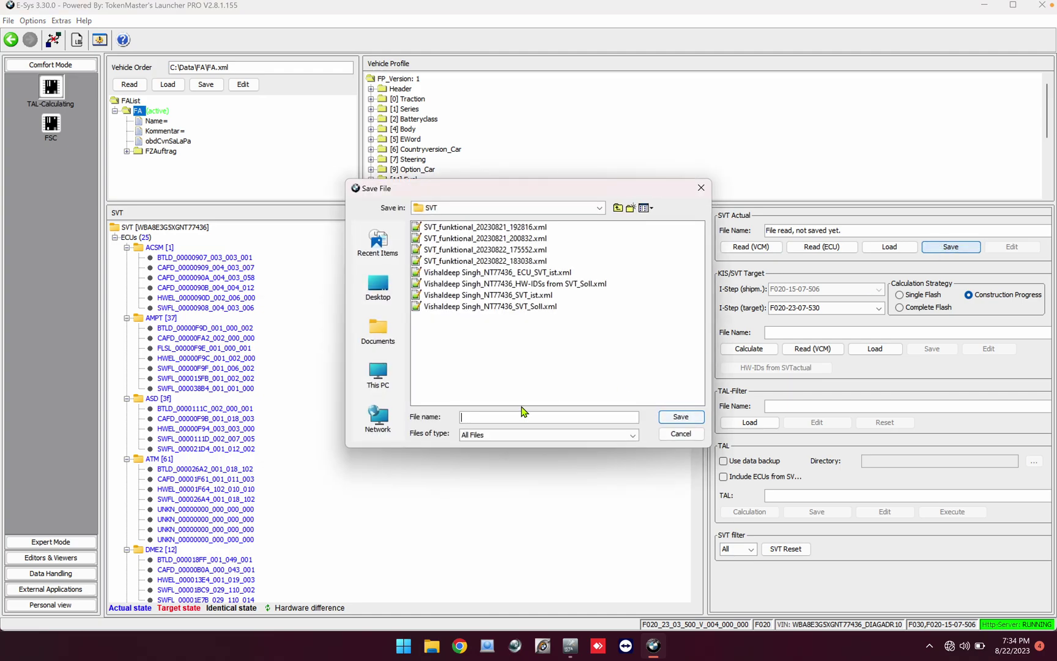
text(SVT_ist)
click(671, 422)
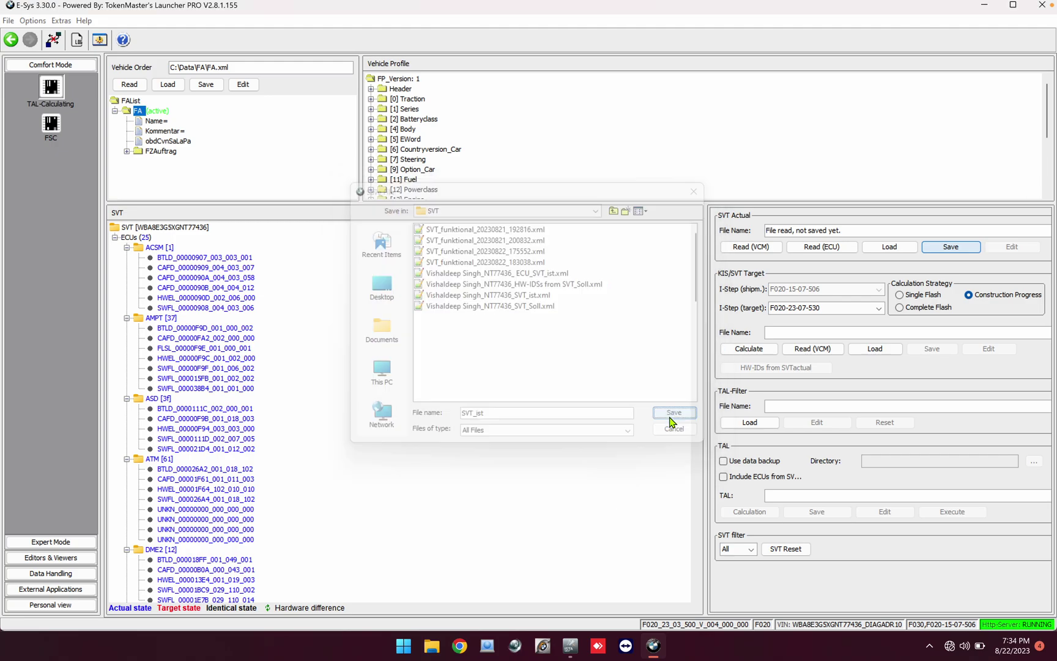
Read the target SVT from the VCM and save it as SVT_Soll in the SVT folder.
click(816, 349)
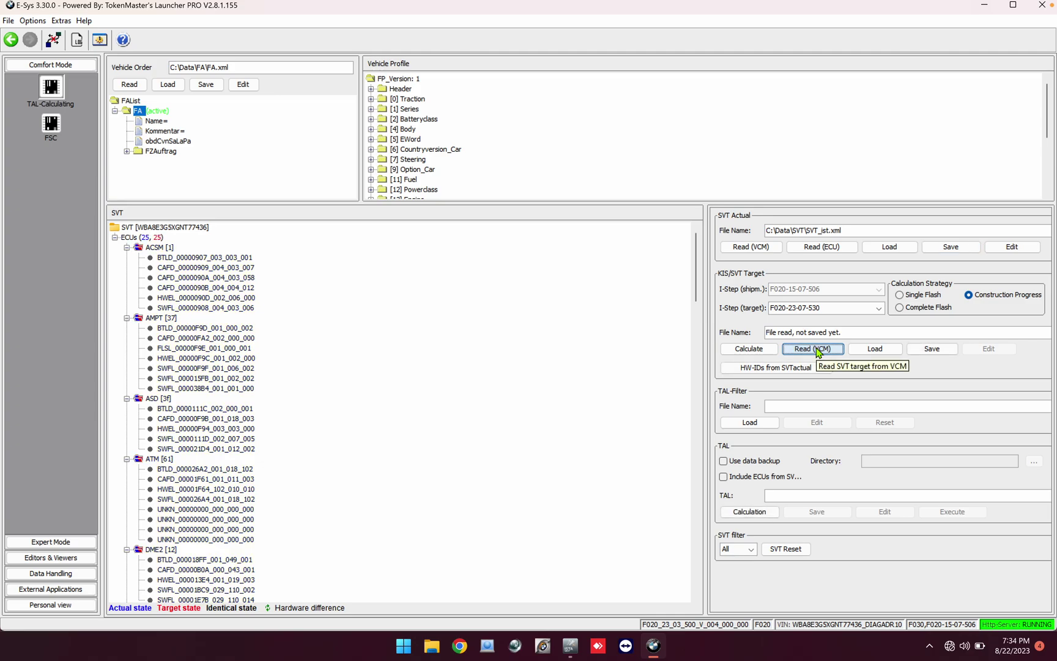
click(924, 353)
text(SVT_Soll)
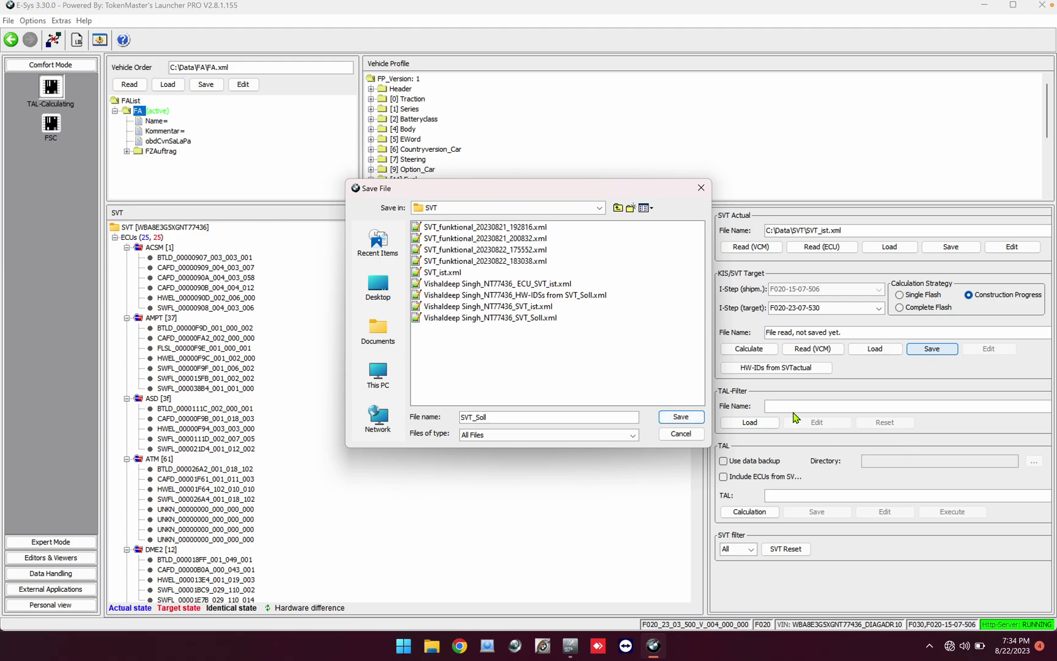
click(692, 417)
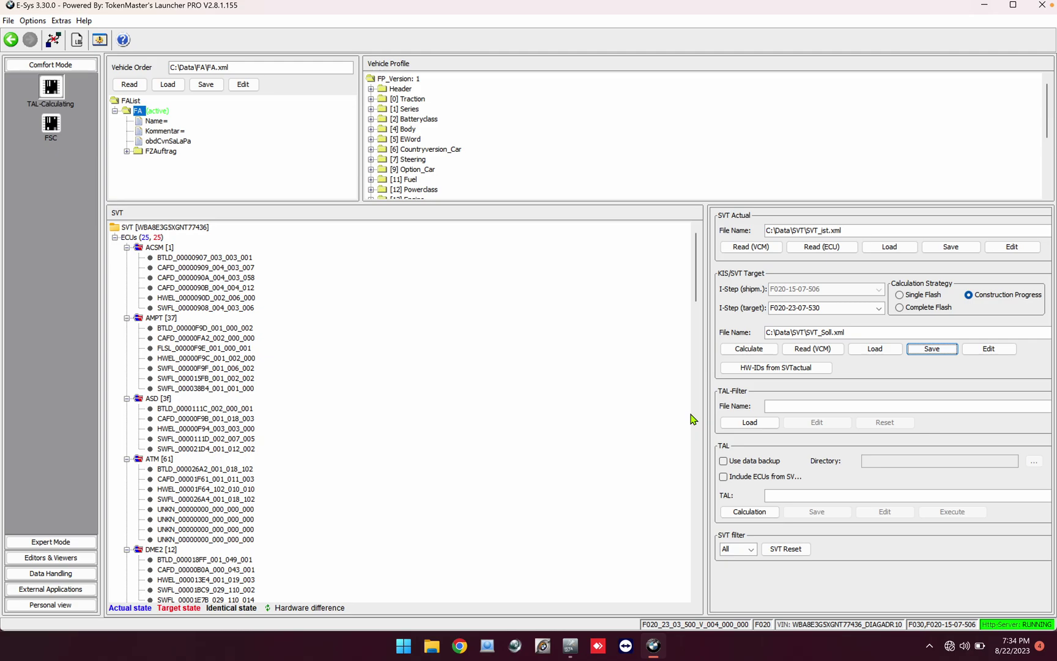
Calculate a TAL from the actual and target SVTs and save it as TAL in the TAL folder.
scroll(349, 381, down, 20)
scroll(348, 382, down, 20)
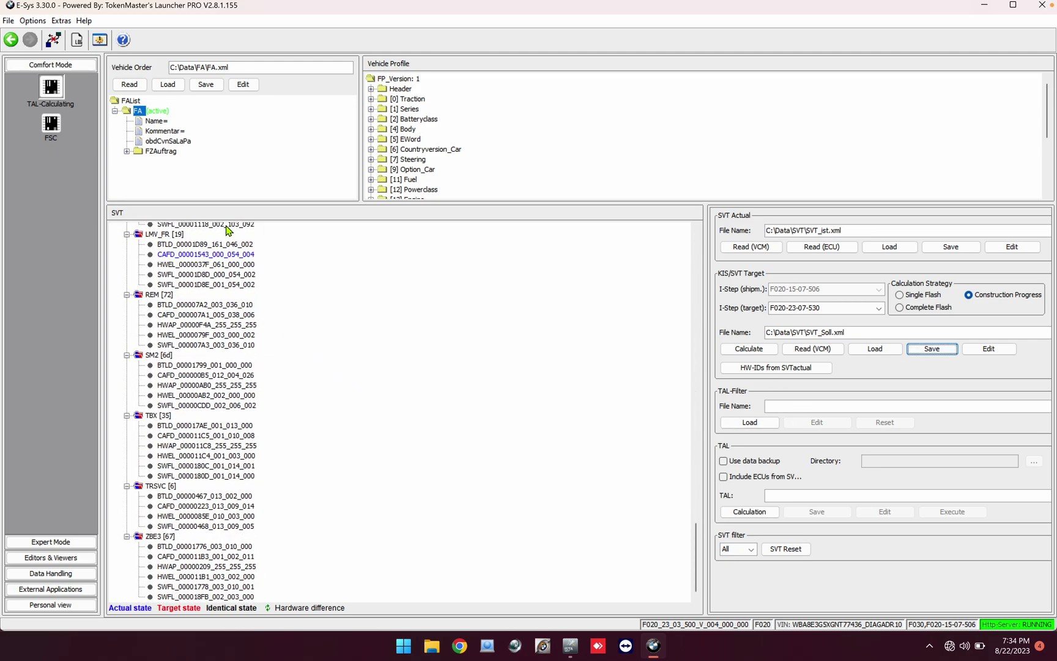
click(231, 253)
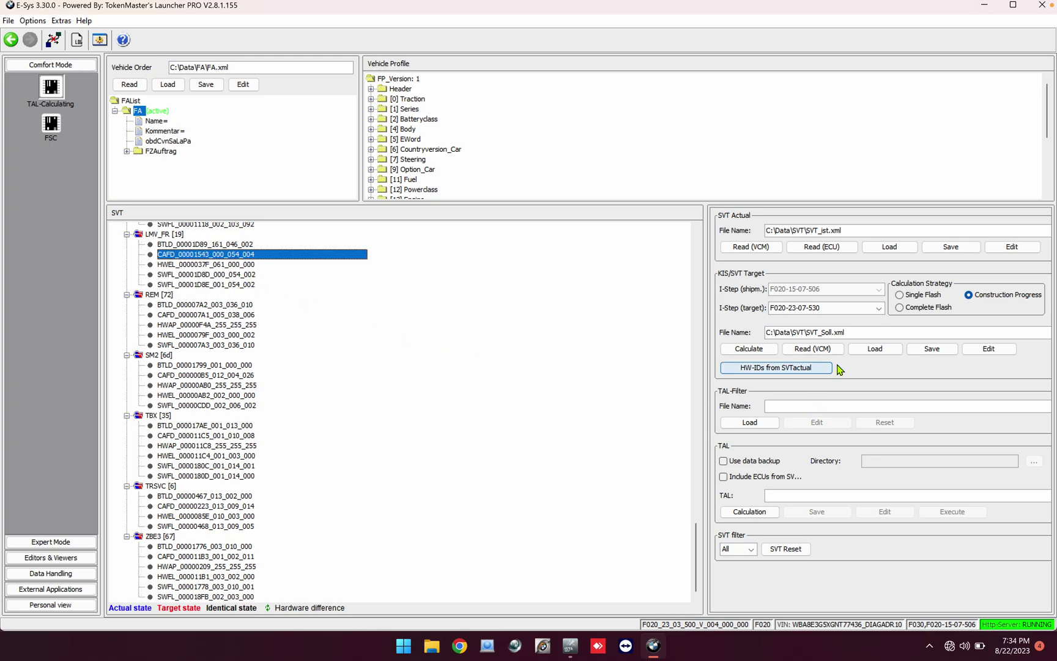
scroll(378, 473, up, 12)
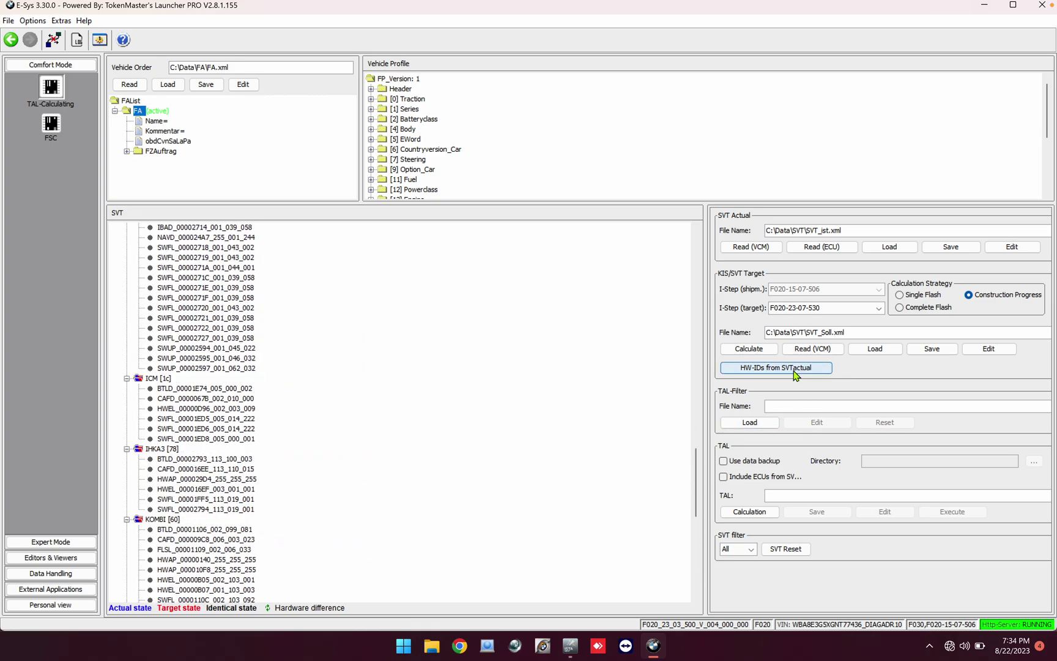
click(744, 517)
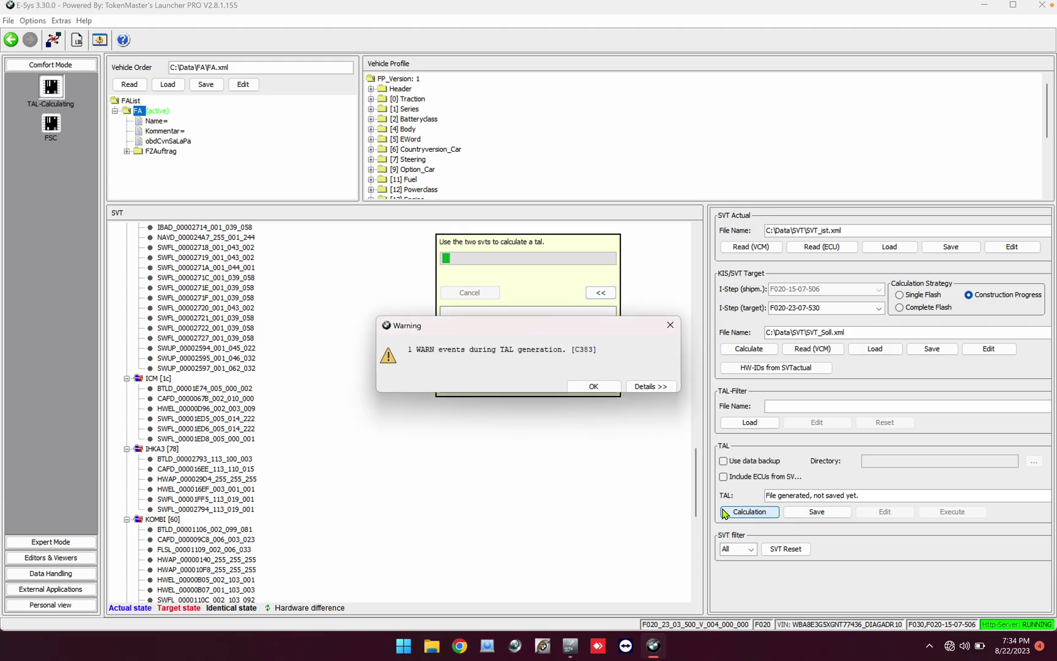
click(582, 388)
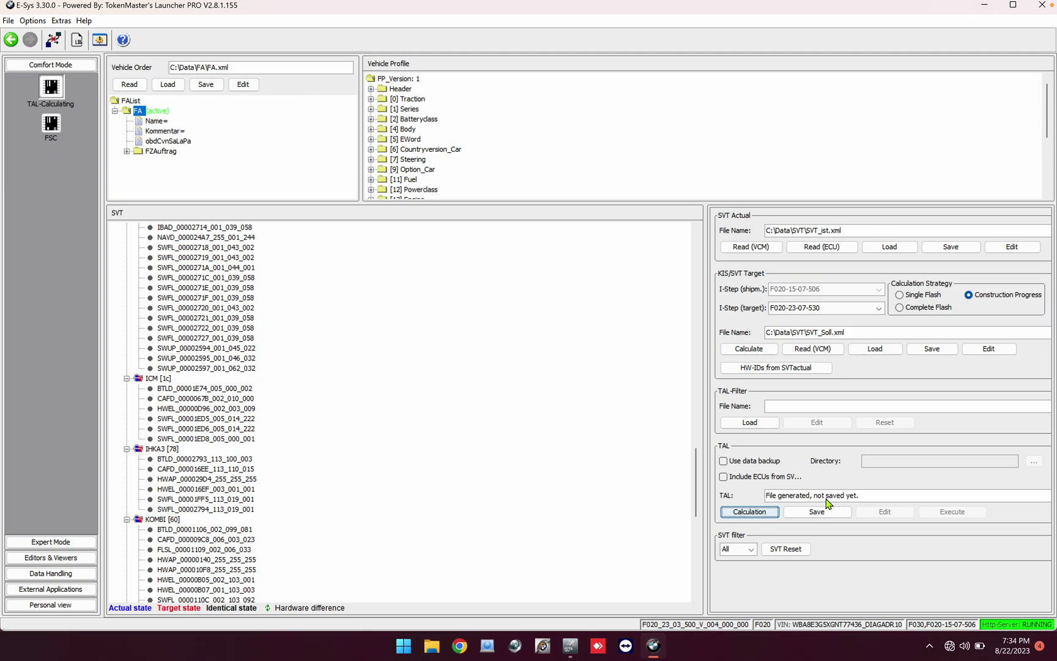
click(837, 515)
text(TAL)
click(689, 419)
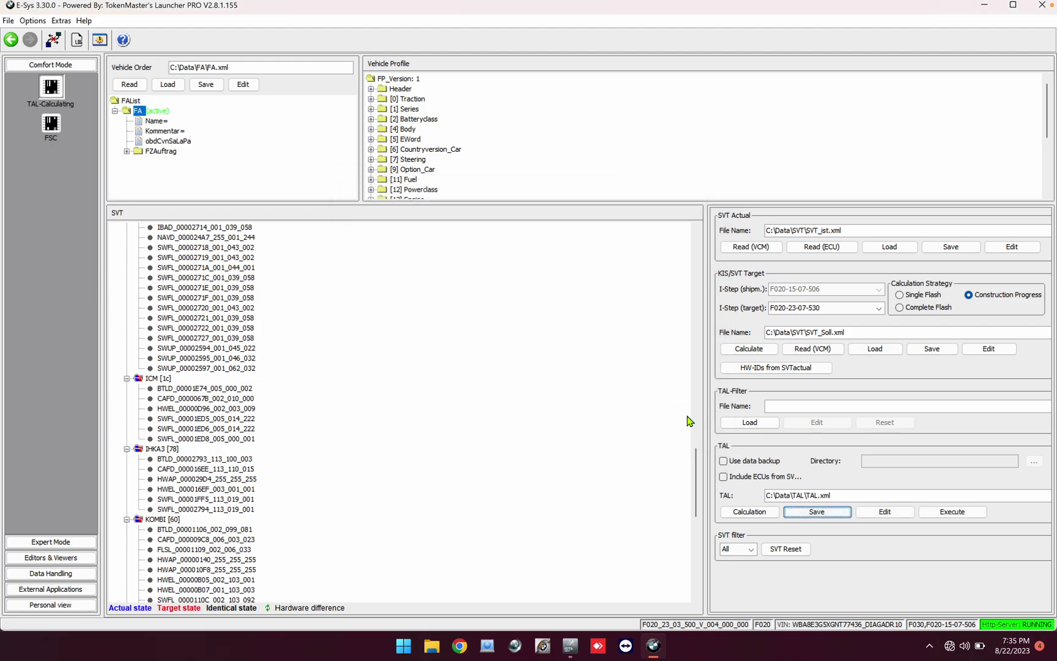
scroll(430, 415, down, 10)
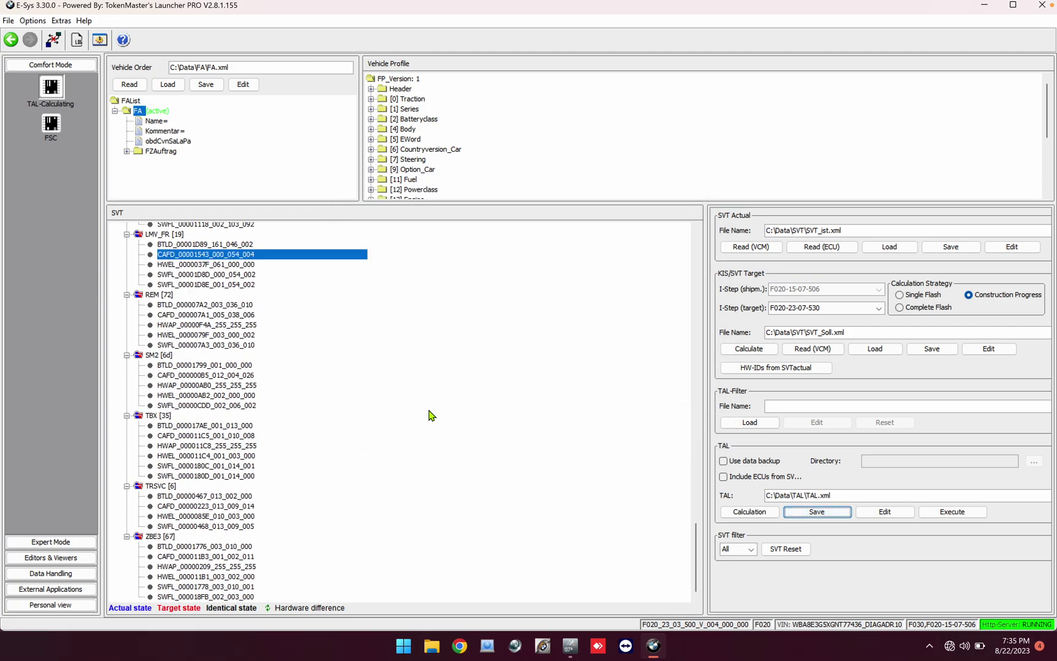
scroll(431, 416, up, 10)
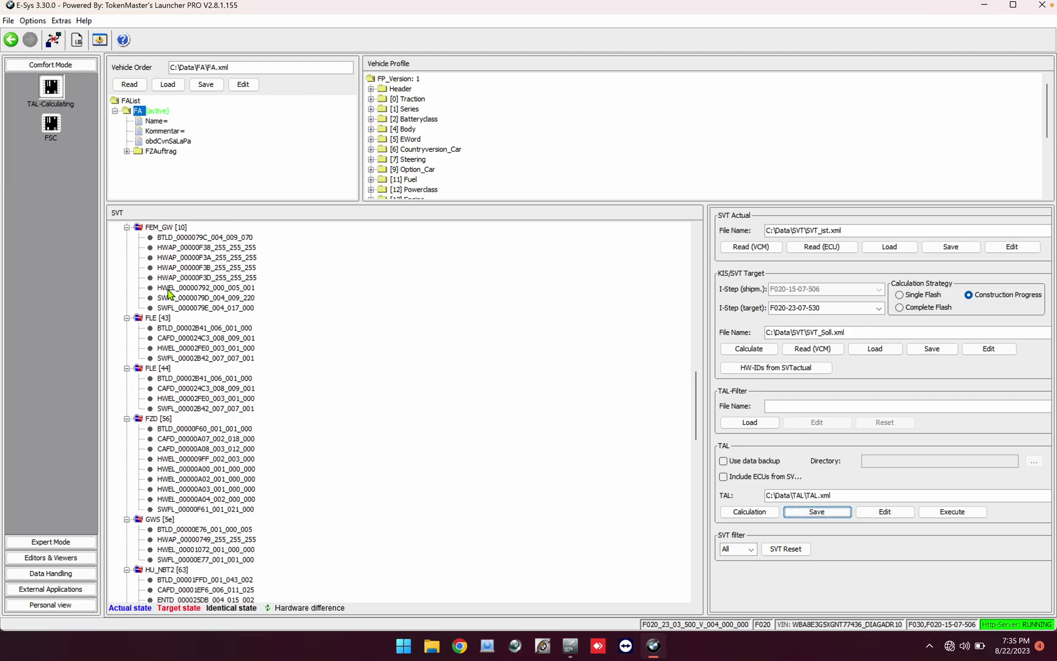
right_click(161, 228)
click(300, 266)
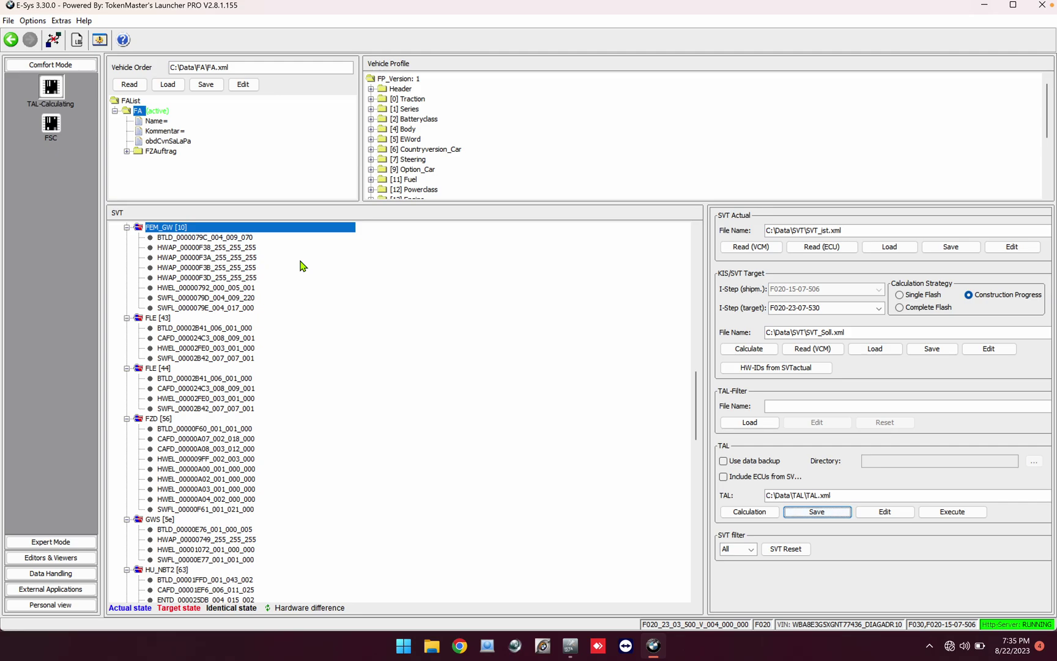
Open TAL-Processing in Expert Mode and load the saved TAL.xml.
click(61, 542)
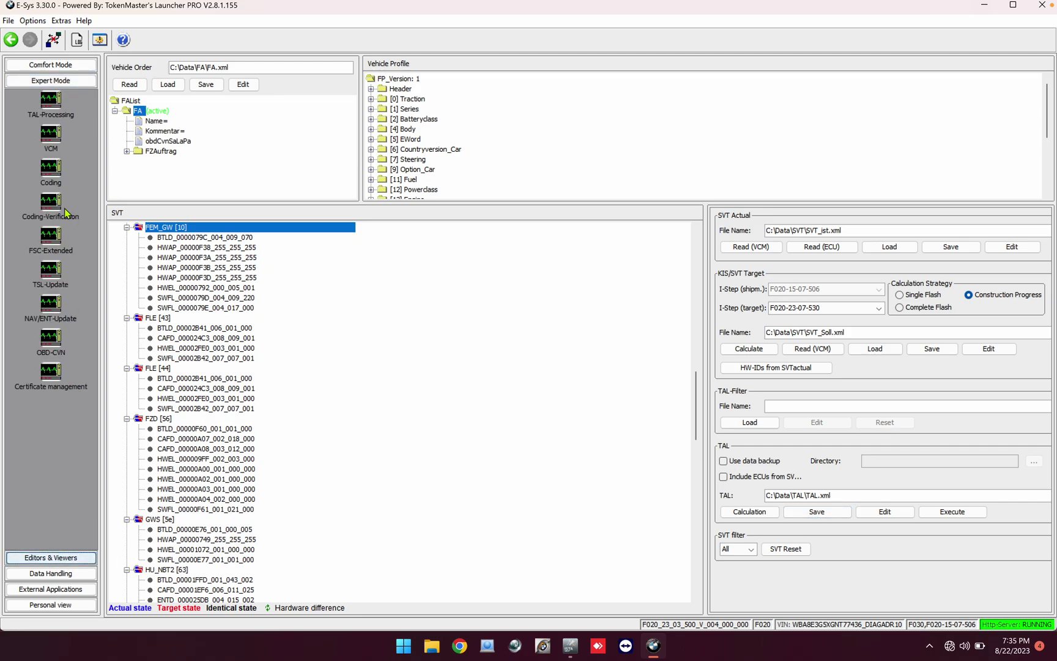
click(51, 108)
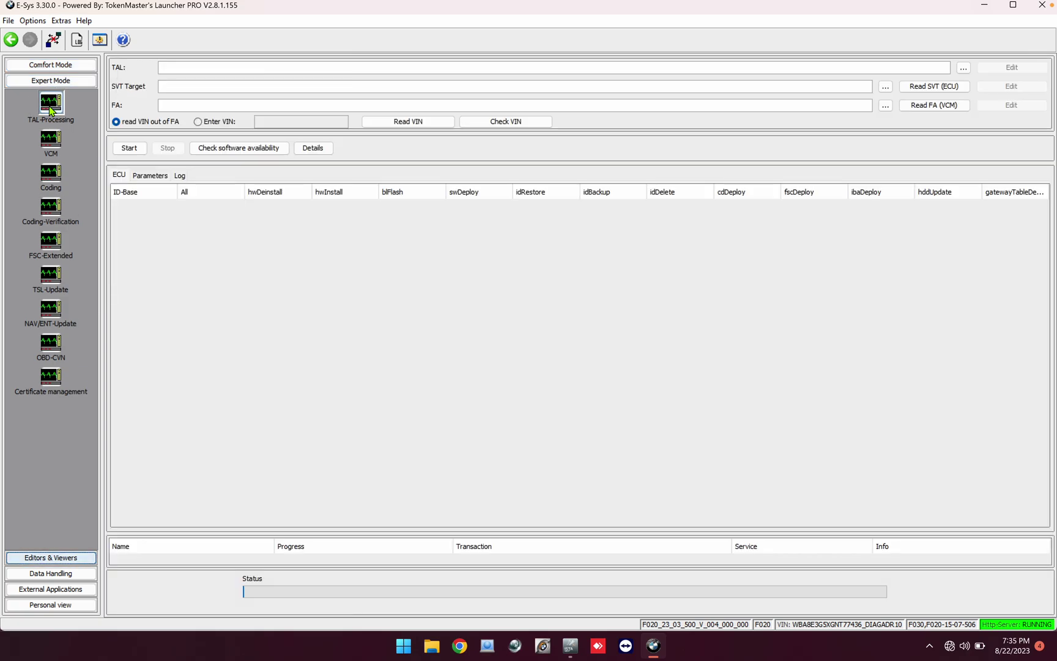
click(963, 68)
click(475, 227)
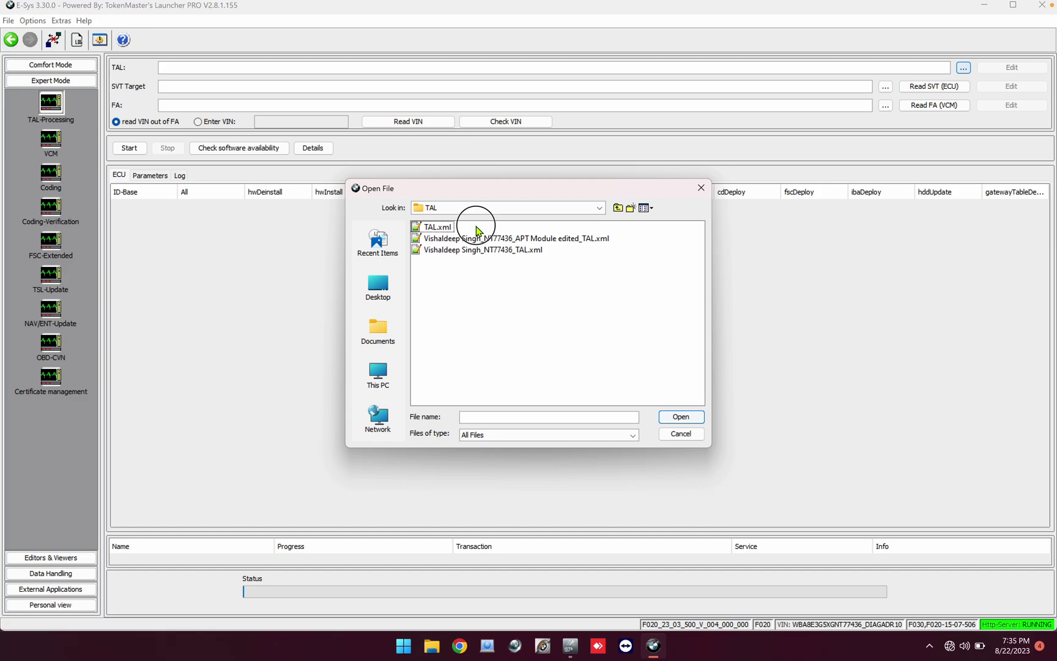
click(439, 227)
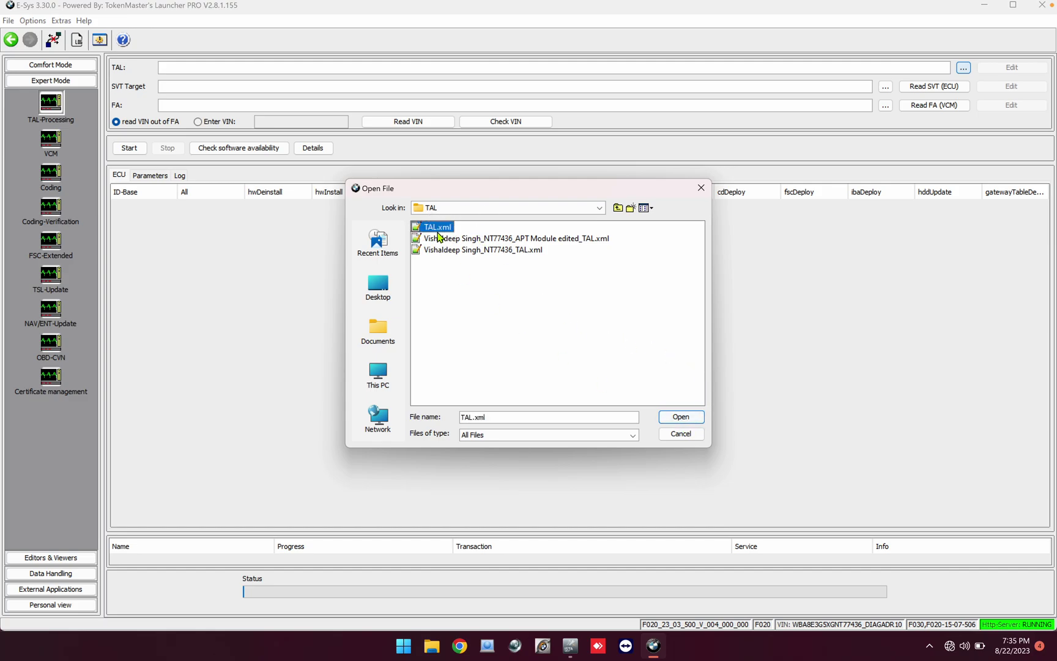
click(671, 416)
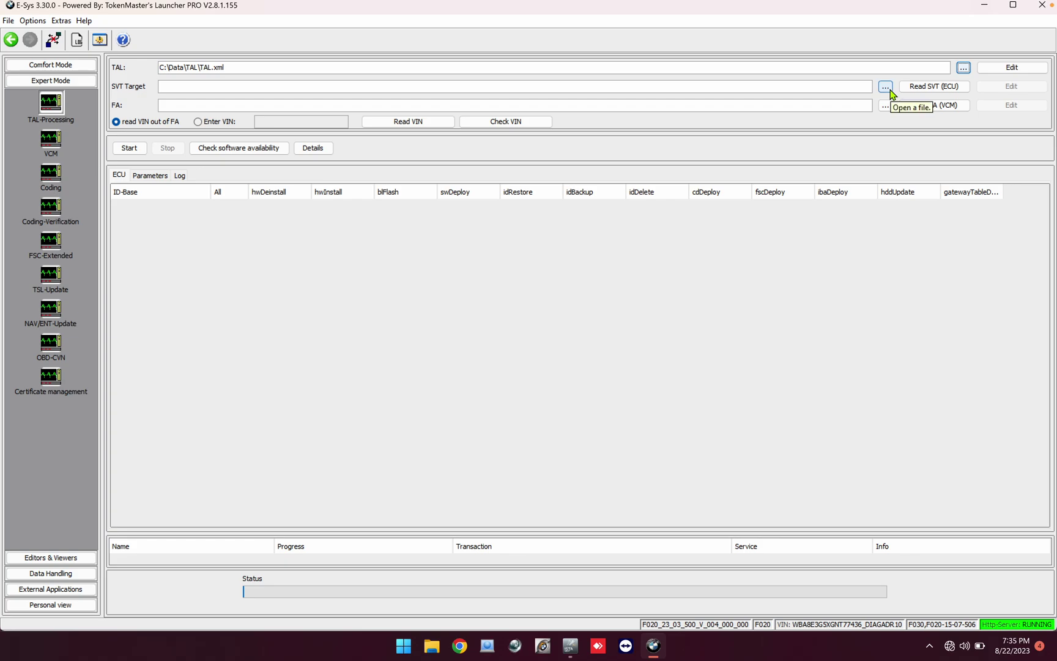
Read the SVT target from the ECUs and the FA from the VCM, and check software availability for the TAL.
click(938, 87)
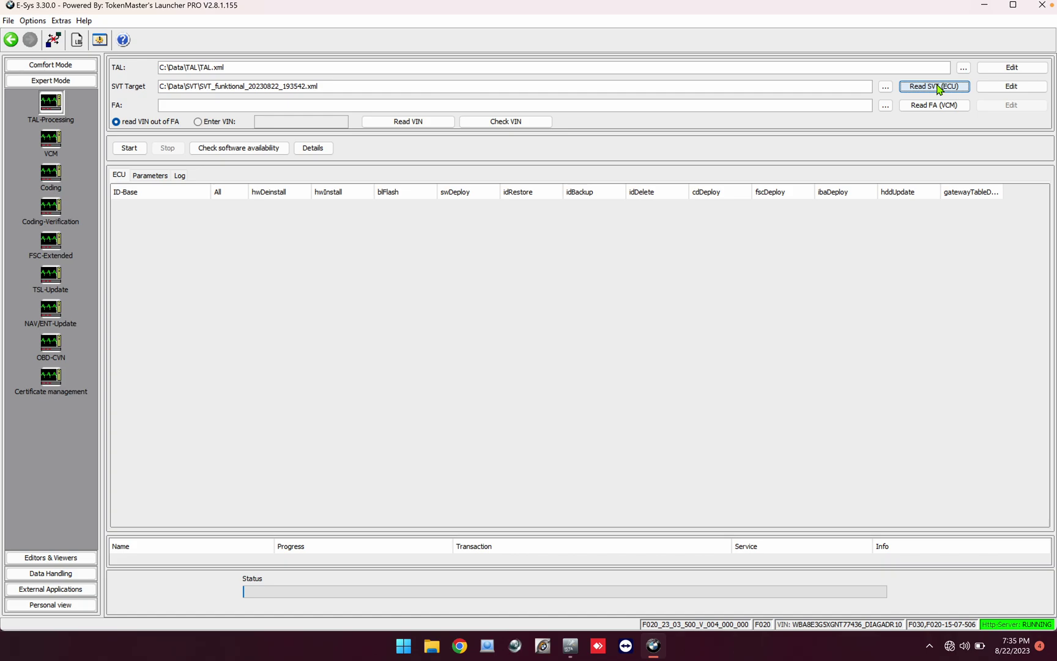
click(937, 106)
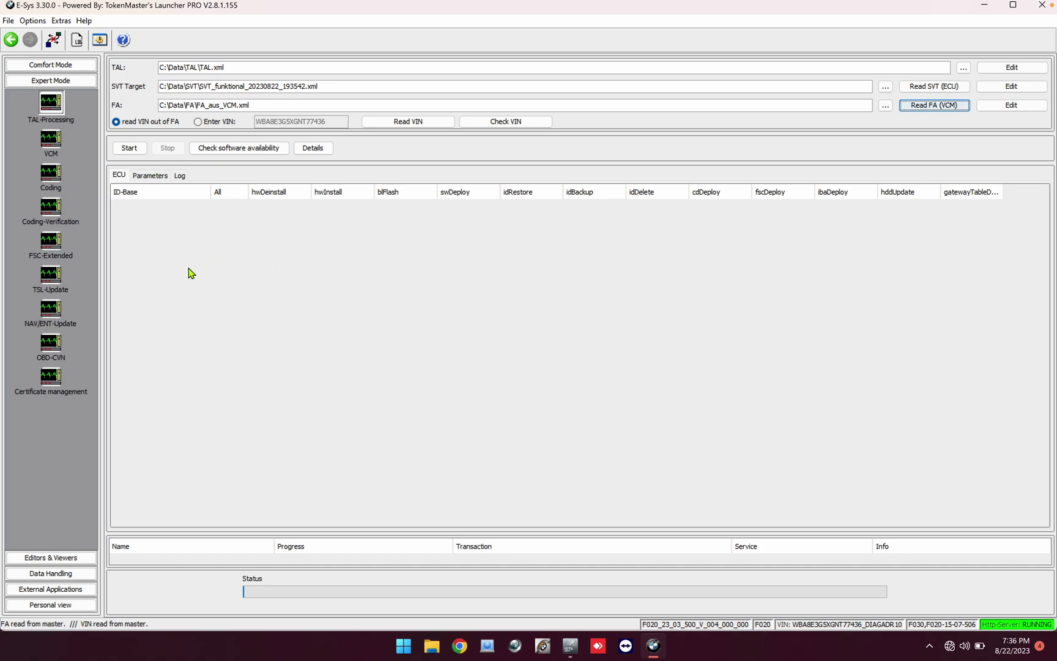
click(238, 149)
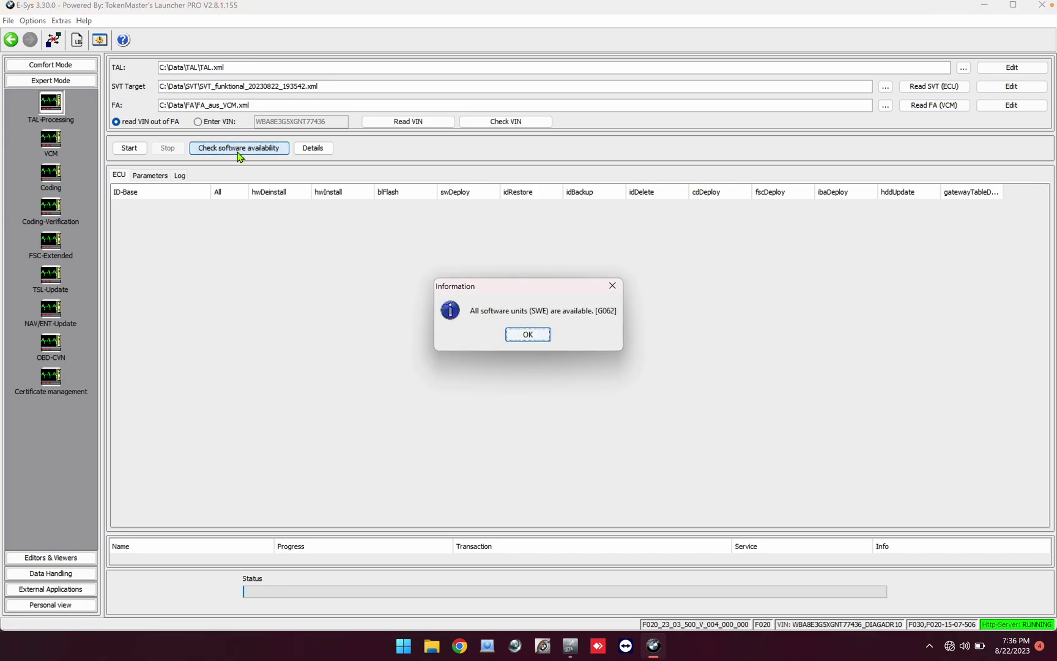
click(517, 335)
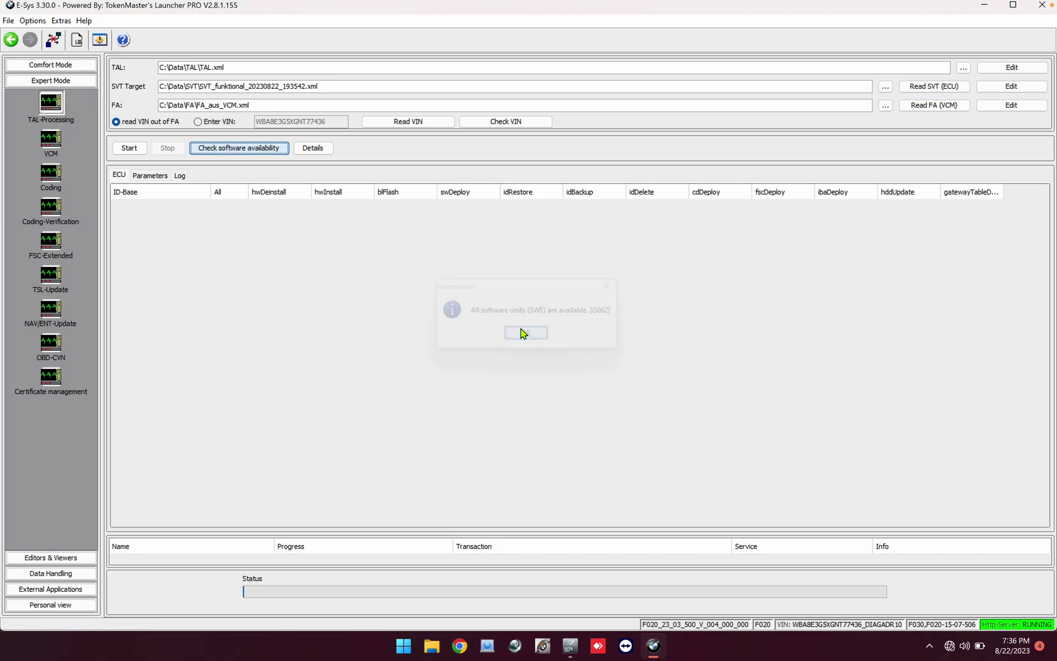
Execute the loaded TAL and clear the execution log.
click(130, 148)
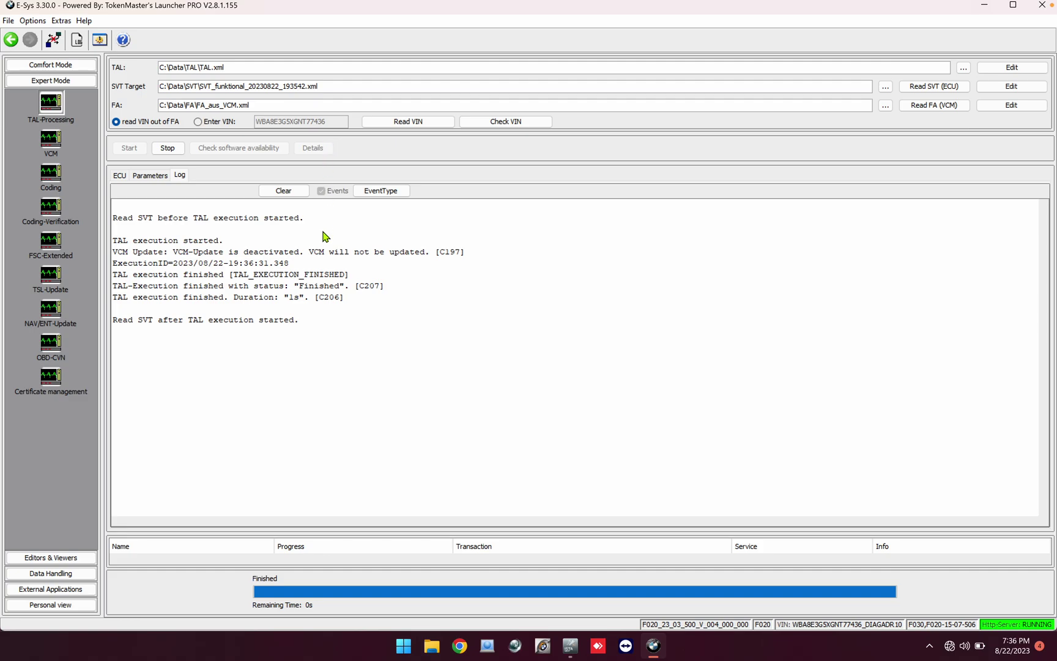
click(303, 191)
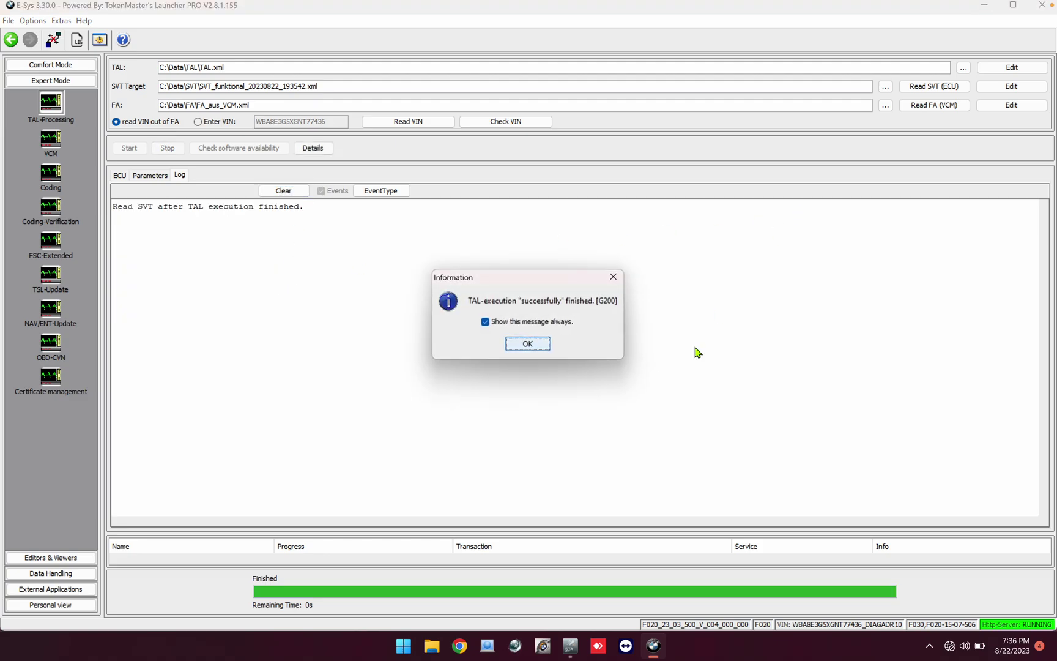
click(530, 345)
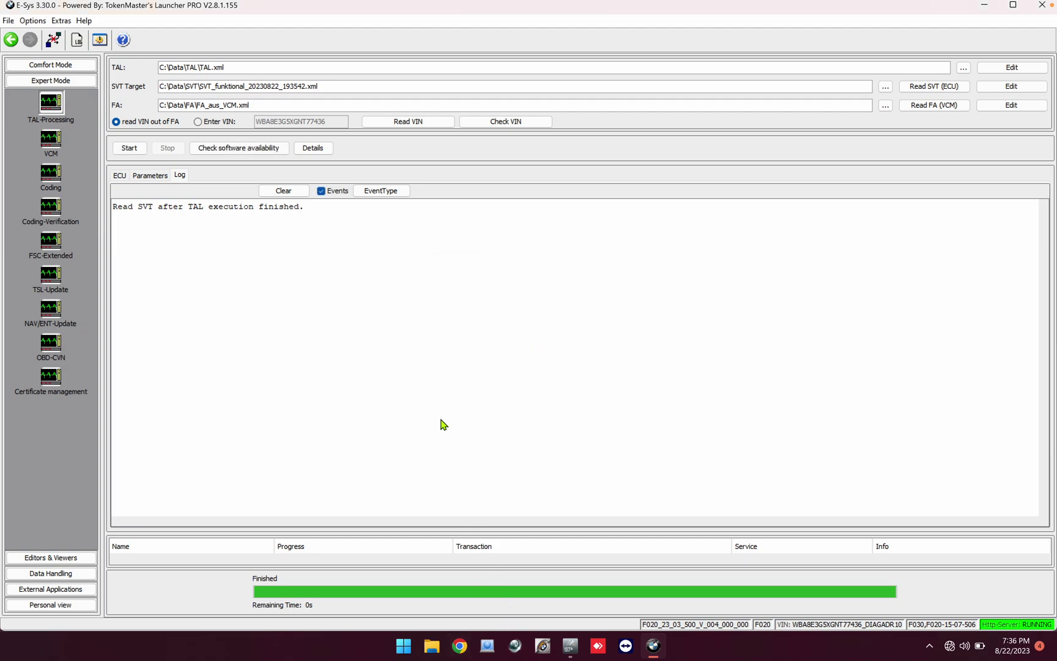
Switch to ISTA+ and inspect the transfer box (VTG) details in the vehicle's control unit tree.
click(985, 4)
click(582, 644)
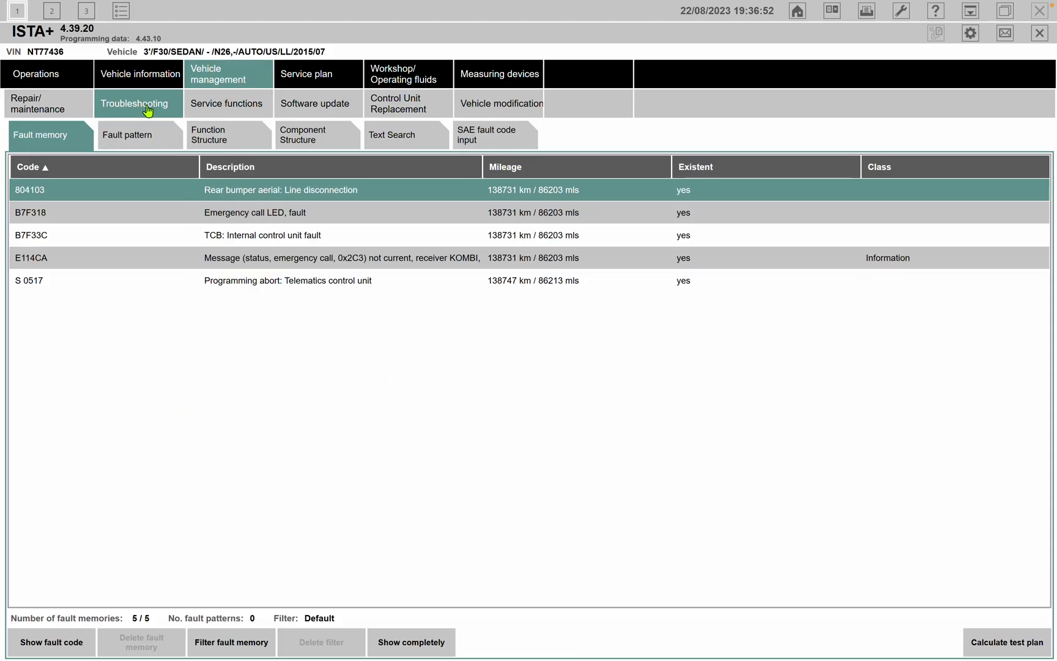
click(160, 76)
click(436, 234)
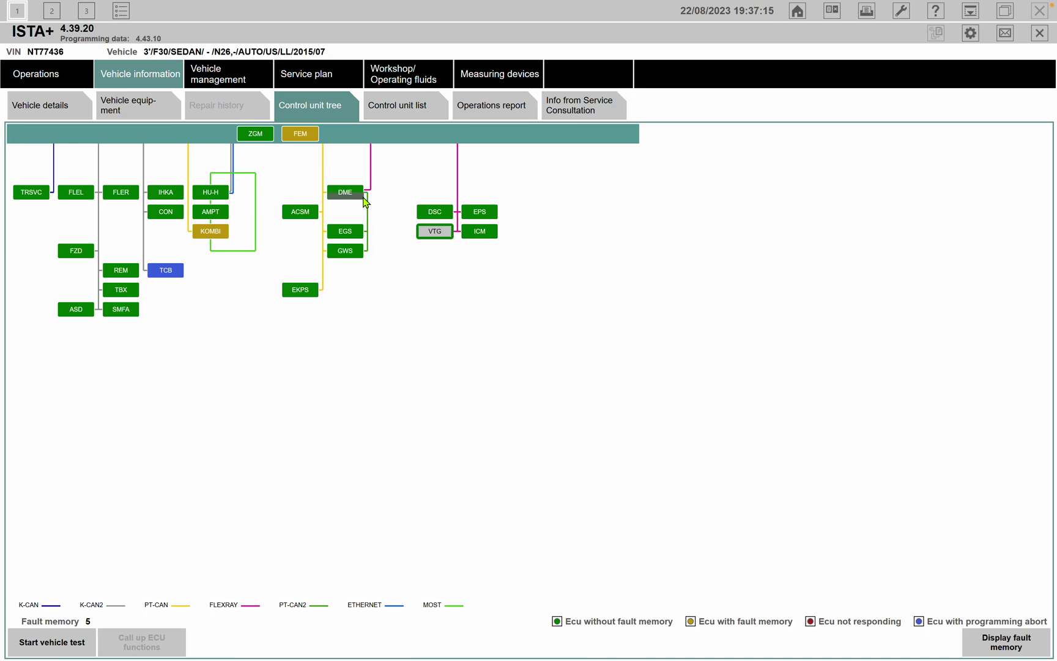
mouse_move(365, 202)
mouse_move(431, 233)
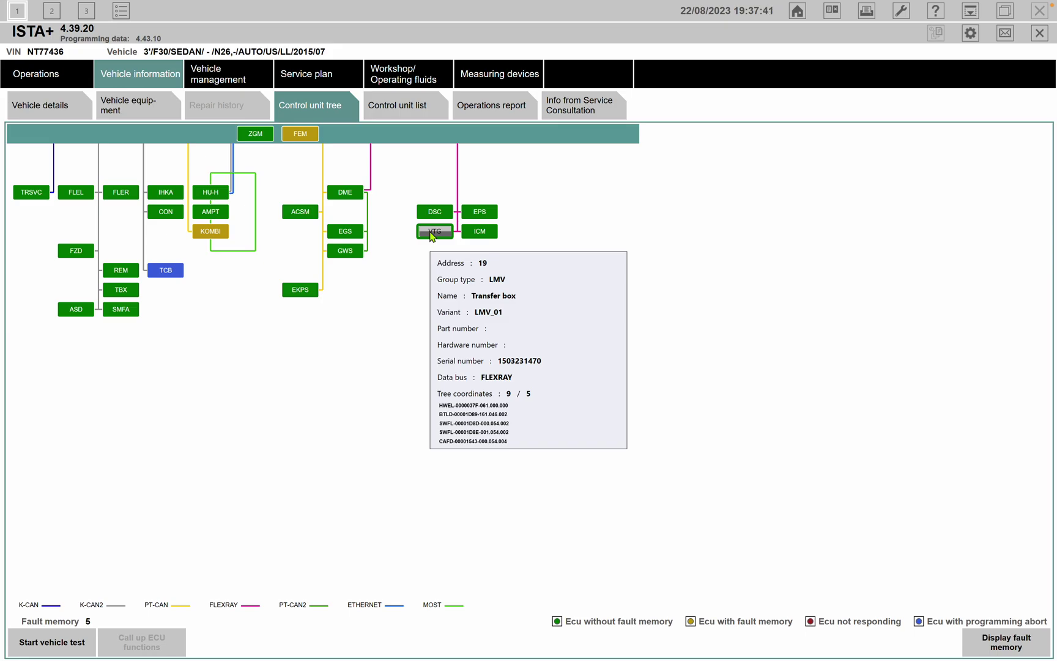